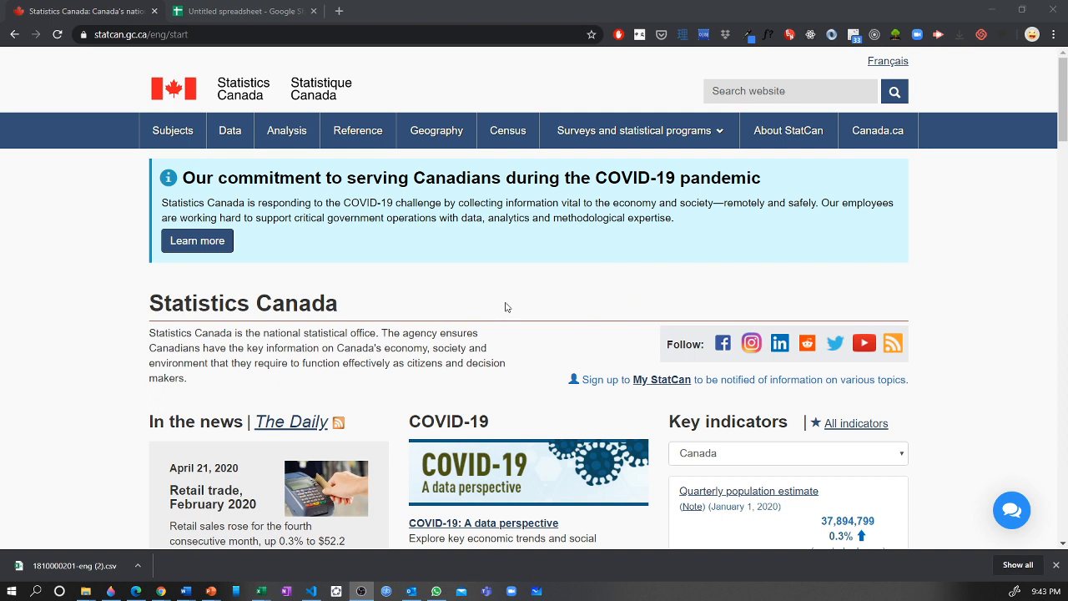
# - Open the Prices and price indexes portal from the Statistics Canada list of subjects
pyautogui.click(278, 250)
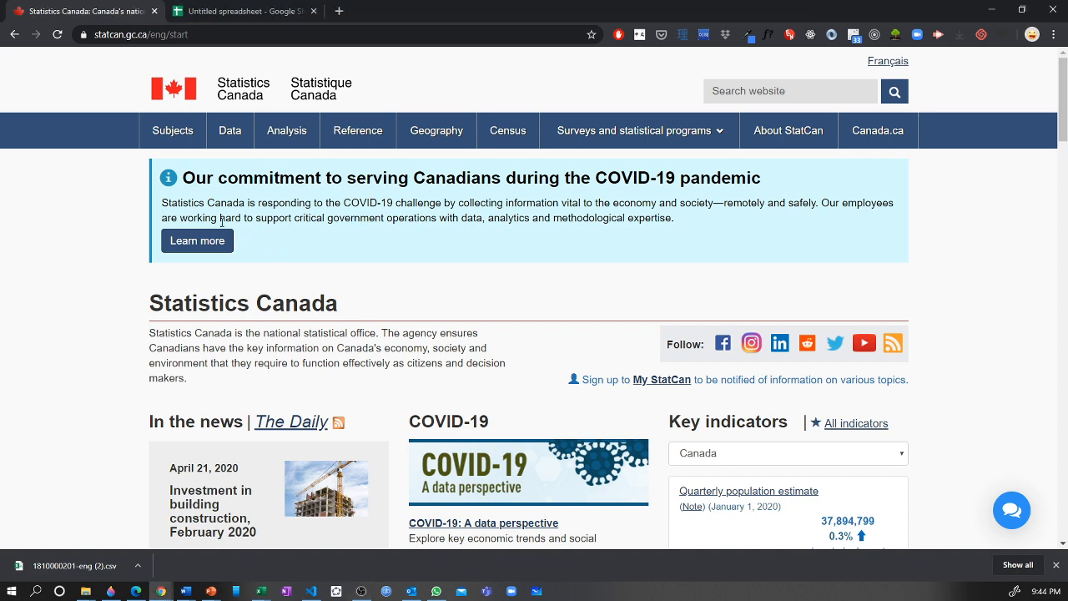
pyautogui.click(171, 133)
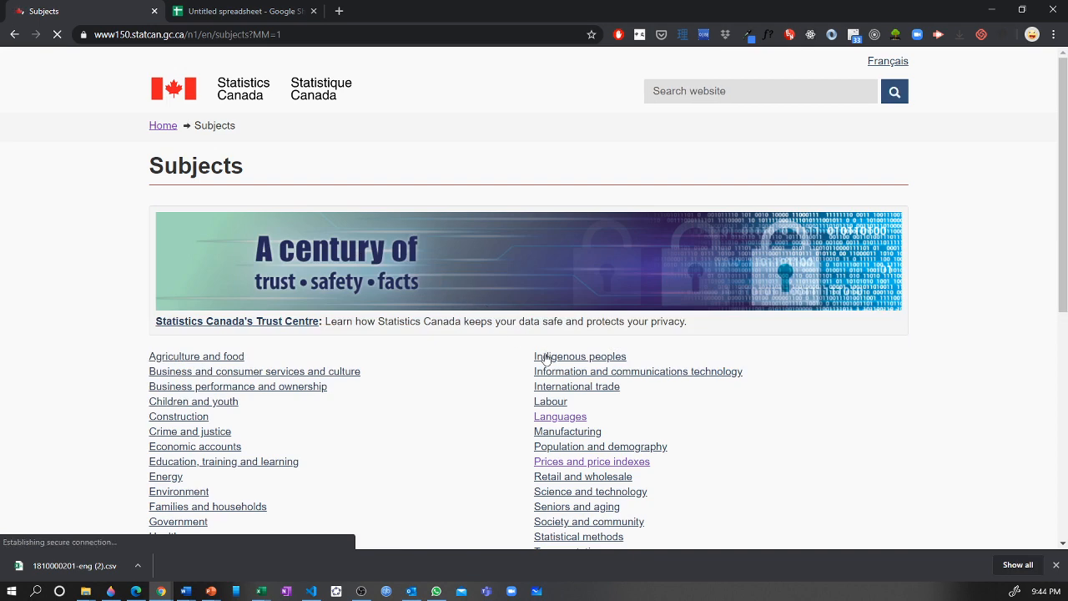
pyautogui.scroll(-1, 545, 357)
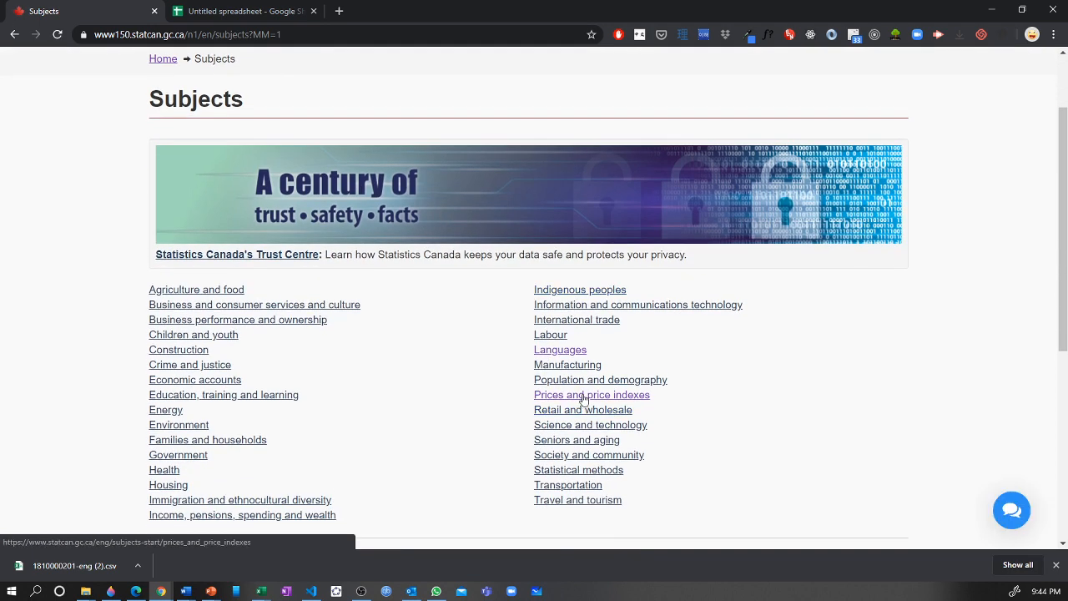
pyautogui.scroll(-2, 55, 258)
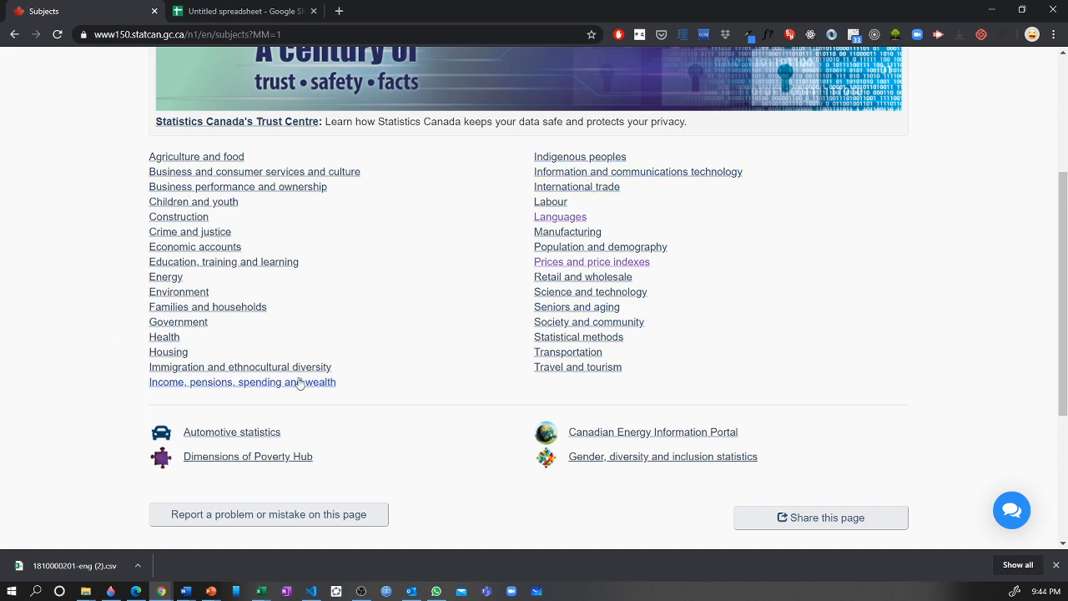
pyautogui.click(615, 263)
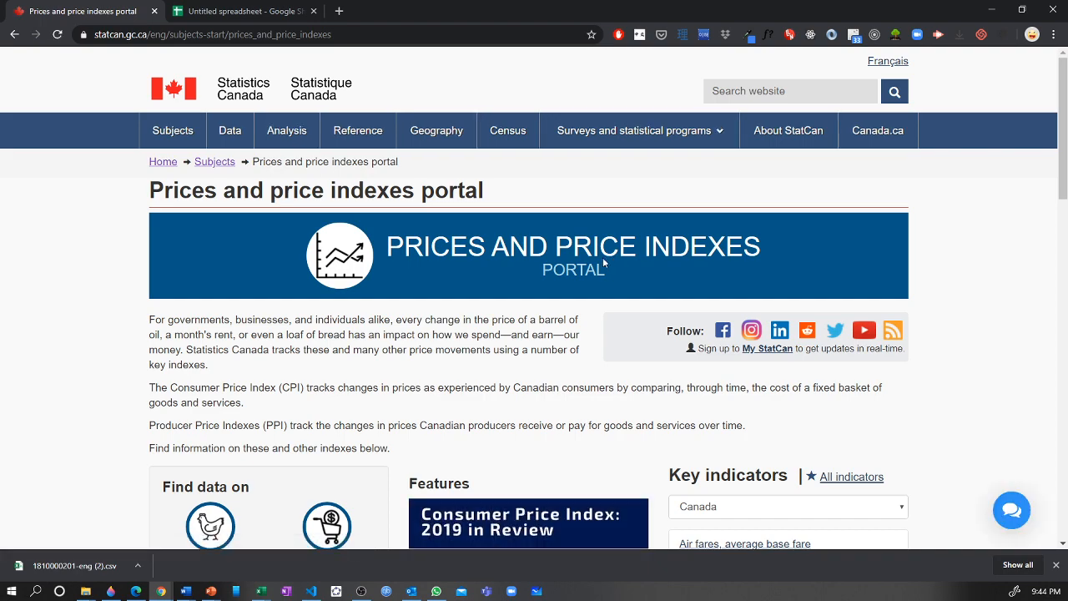
# - Open the Consumer Price Index release for February 2020 from the portal's key indicators
pyautogui.scroll(-4, 609, 273)
pyautogui.scroll(-2, 763, 275)
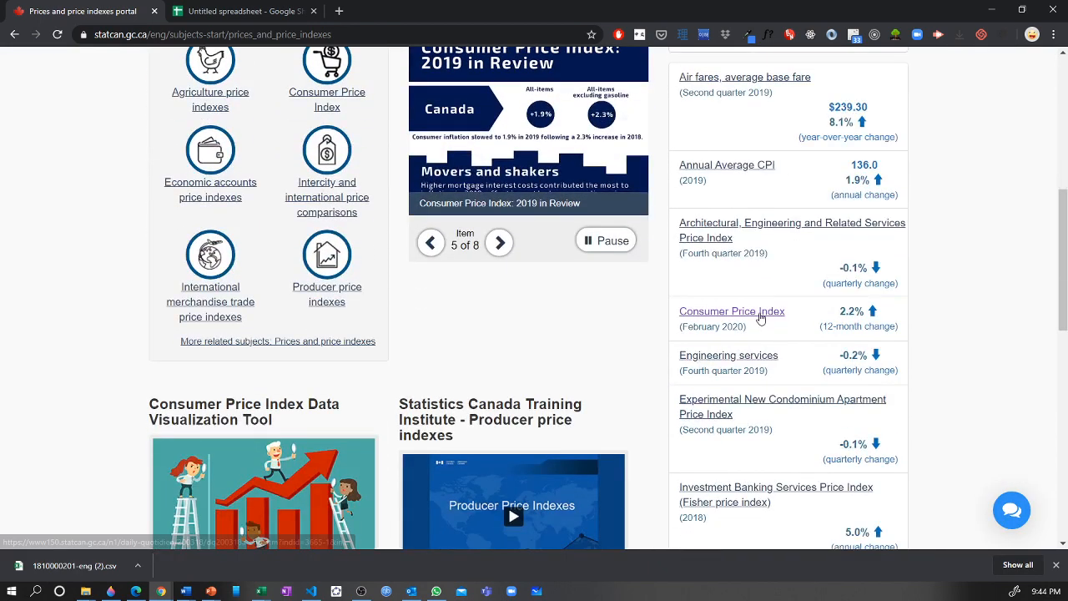
pyautogui.click(760, 317)
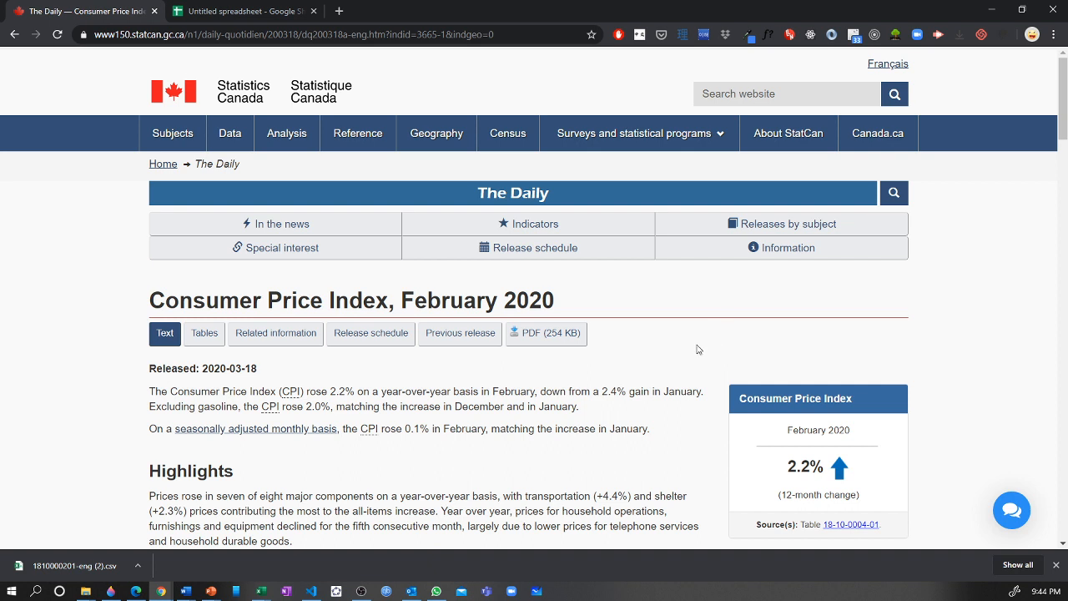
pyautogui.click(201, 341)
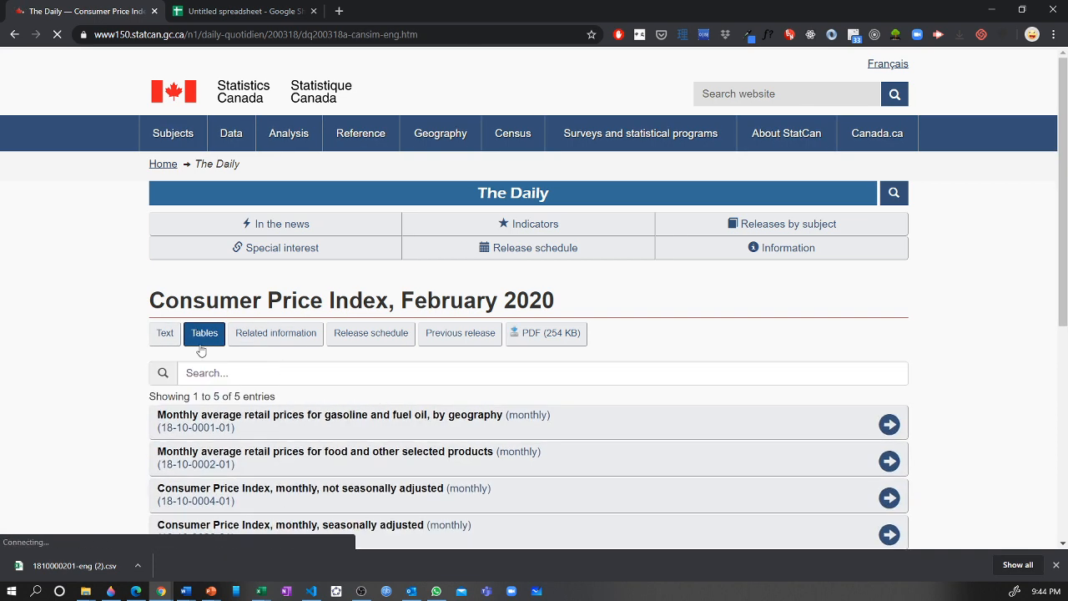
pyautogui.scroll(-3, 84, 375)
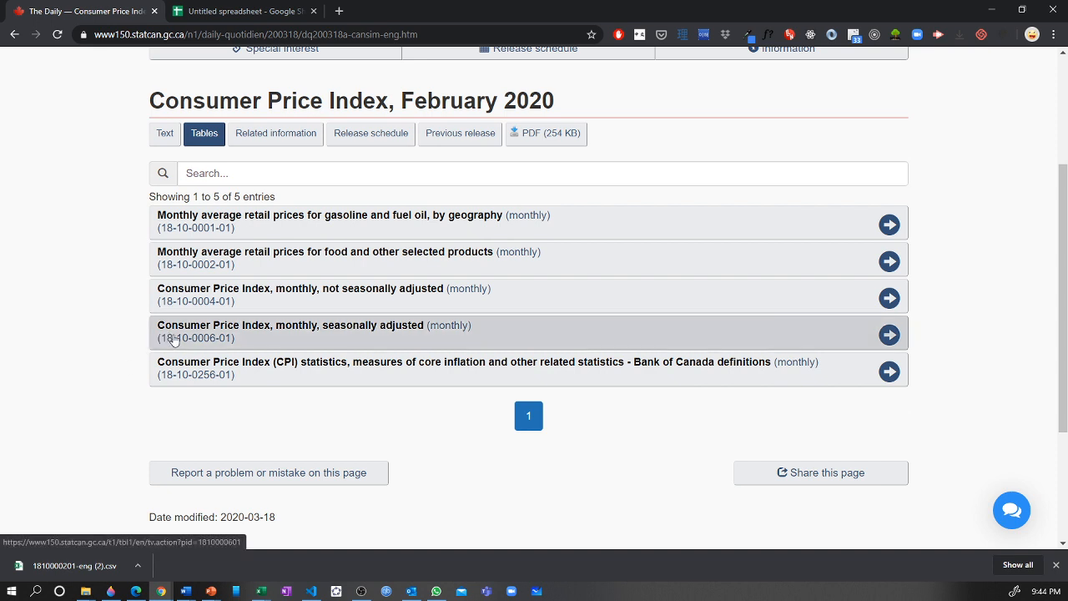
pyautogui.click(220, 262)
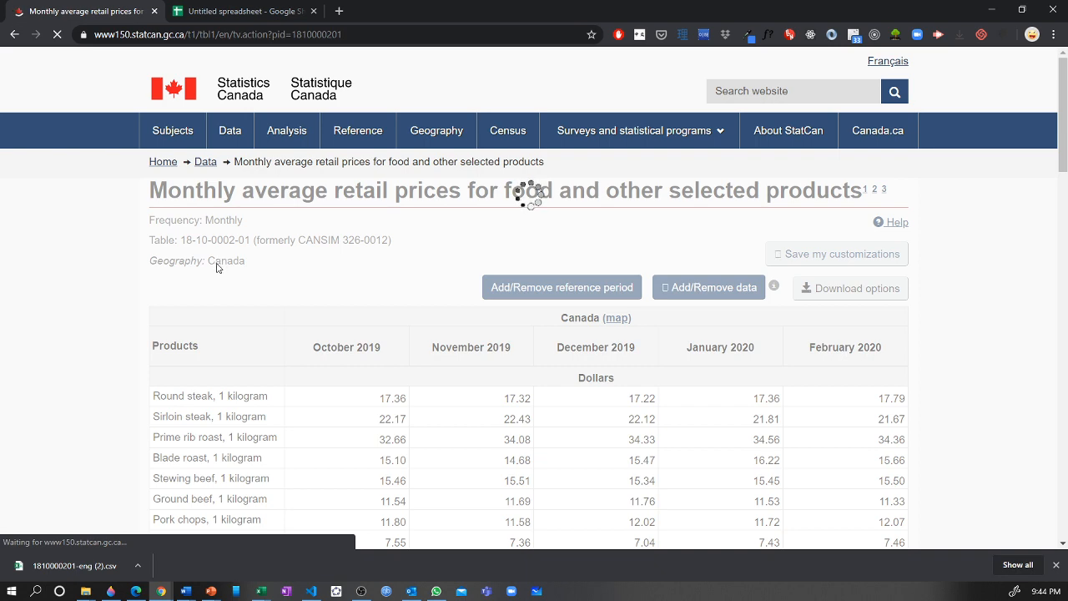
# - Look through the retail price table to examine which products and months it covers
pyautogui.scroll(-2, 131, 308)
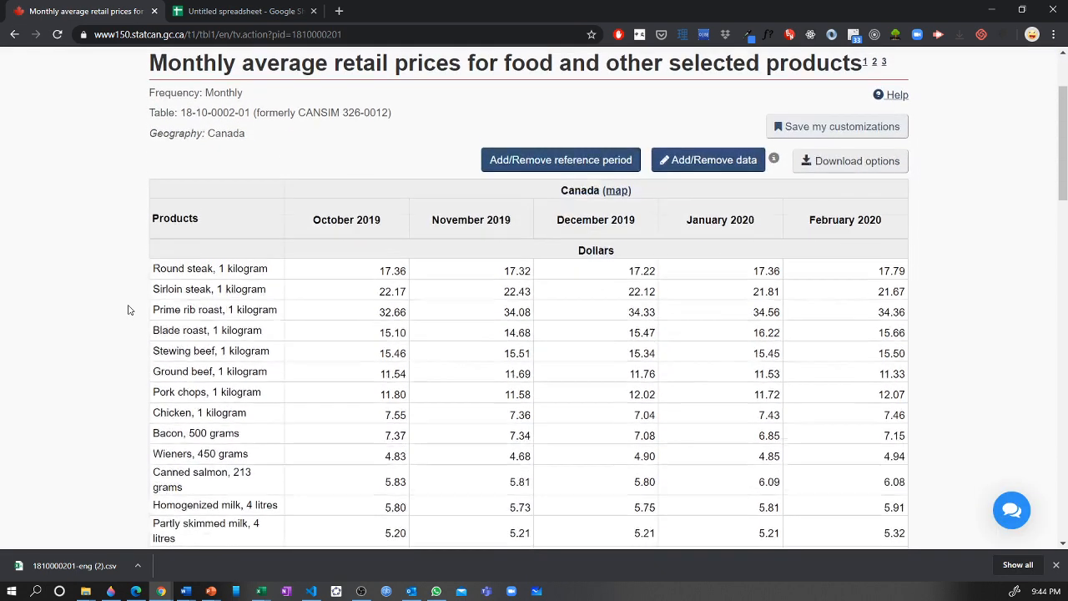
pyautogui.scroll(-12, 181, 296)
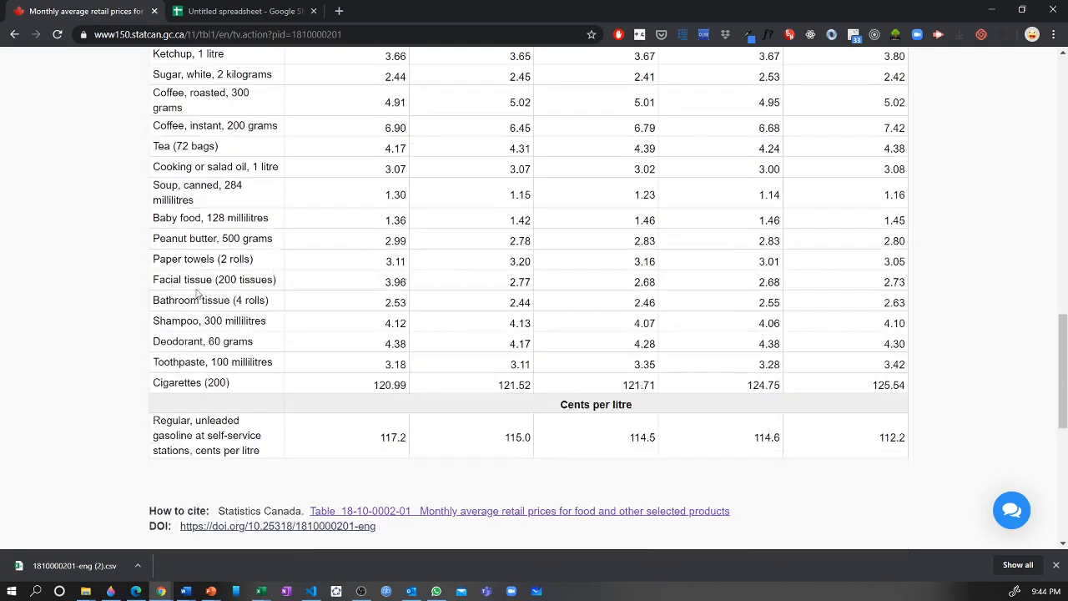
pyautogui.scroll(5, 196, 298)
pyautogui.scroll(5, 196, 298)
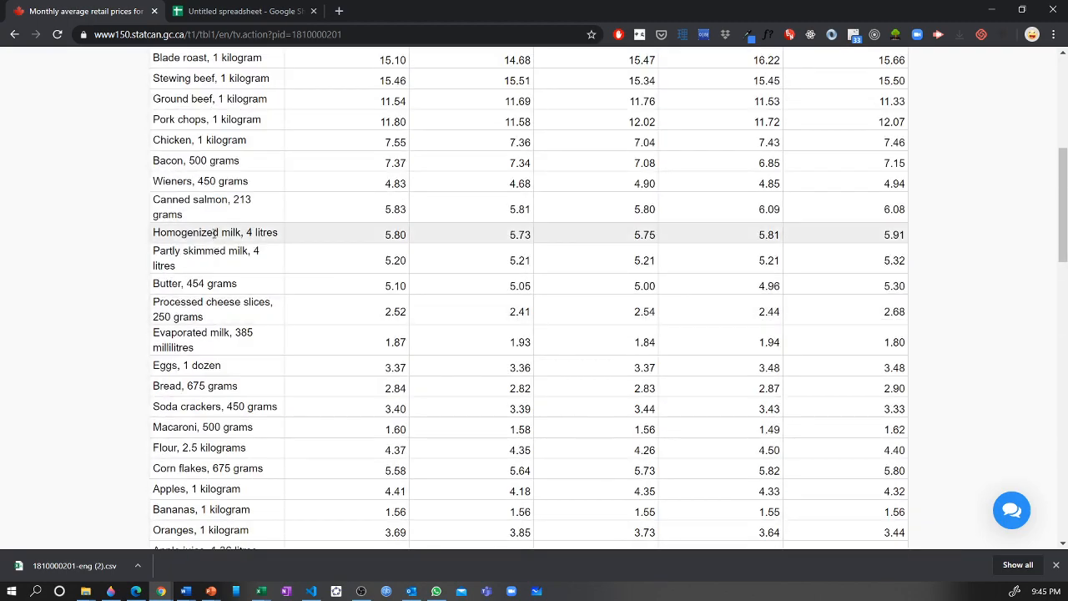
pyautogui.scroll(1, 213, 236)
pyautogui.scroll(1, 191, 245)
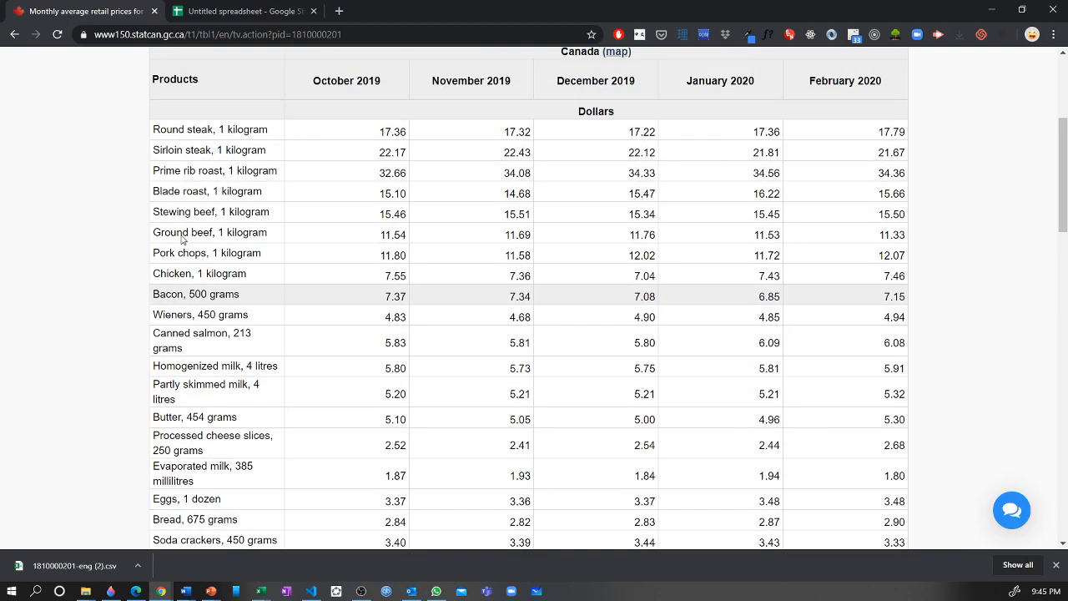
pyautogui.scroll(-4, 190, 275)
pyautogui.scroll(7, 194, 369)
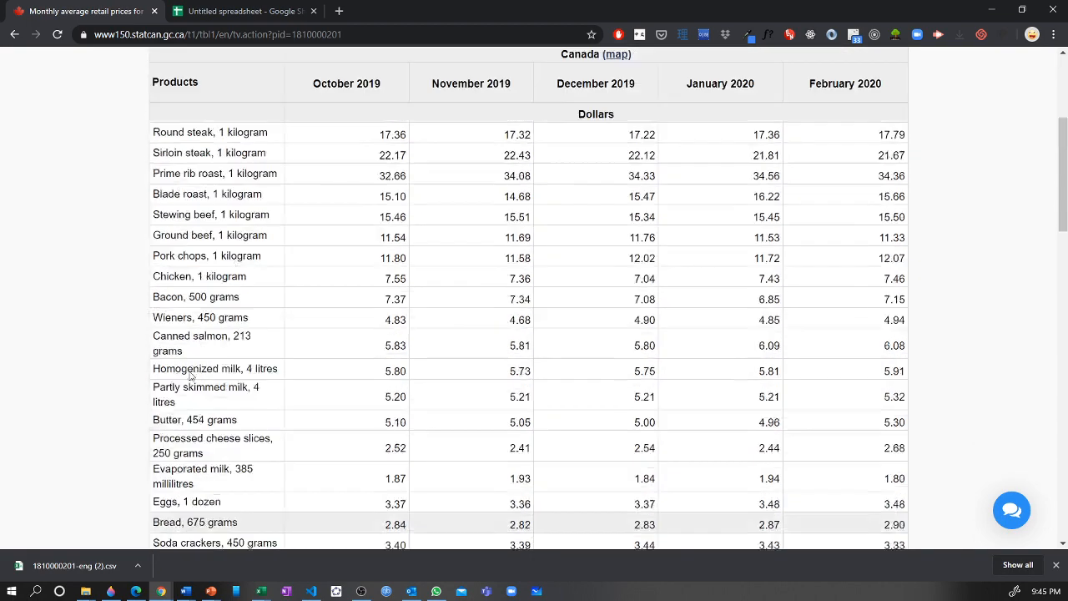
pyautogui.scroll(-2, 334, 326)
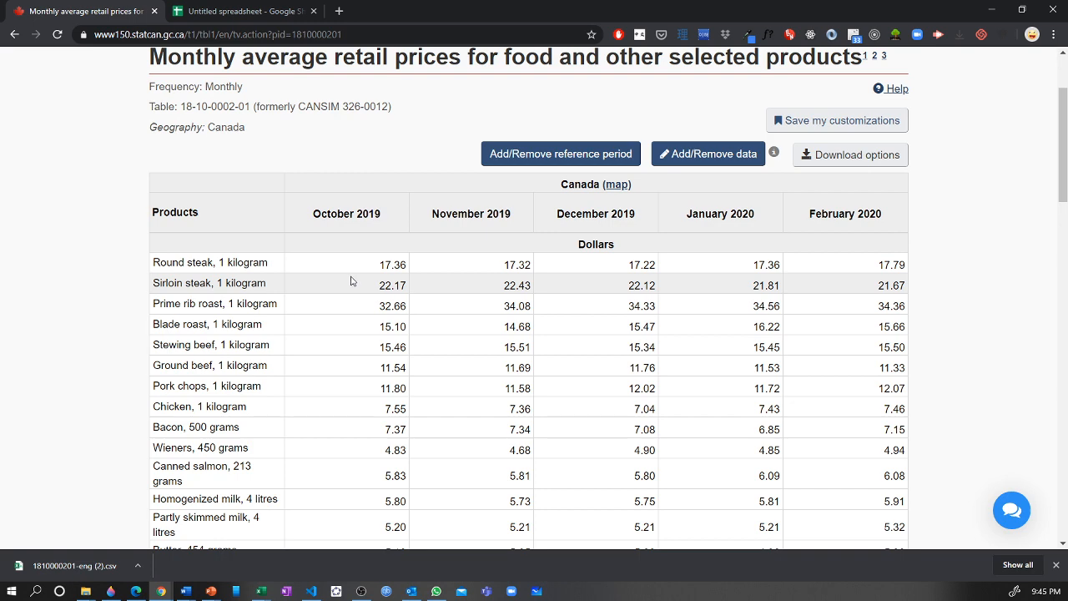
pyautogui.scroll(1, 350, 278)
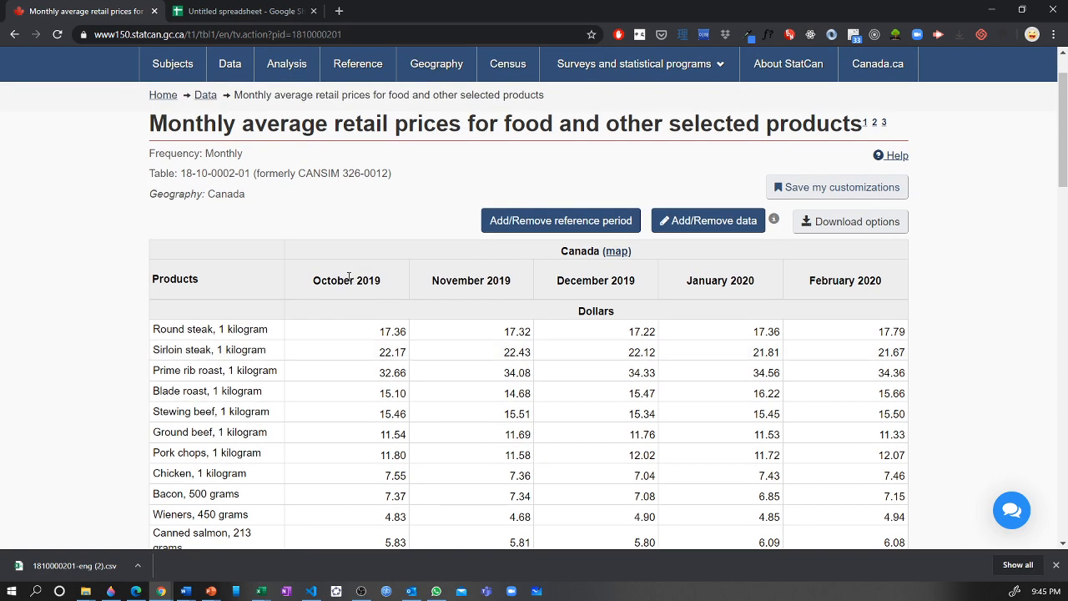
# - Customize the table's layout to display the reference period as rows and products as columns
pyautogui.click(707, 221)
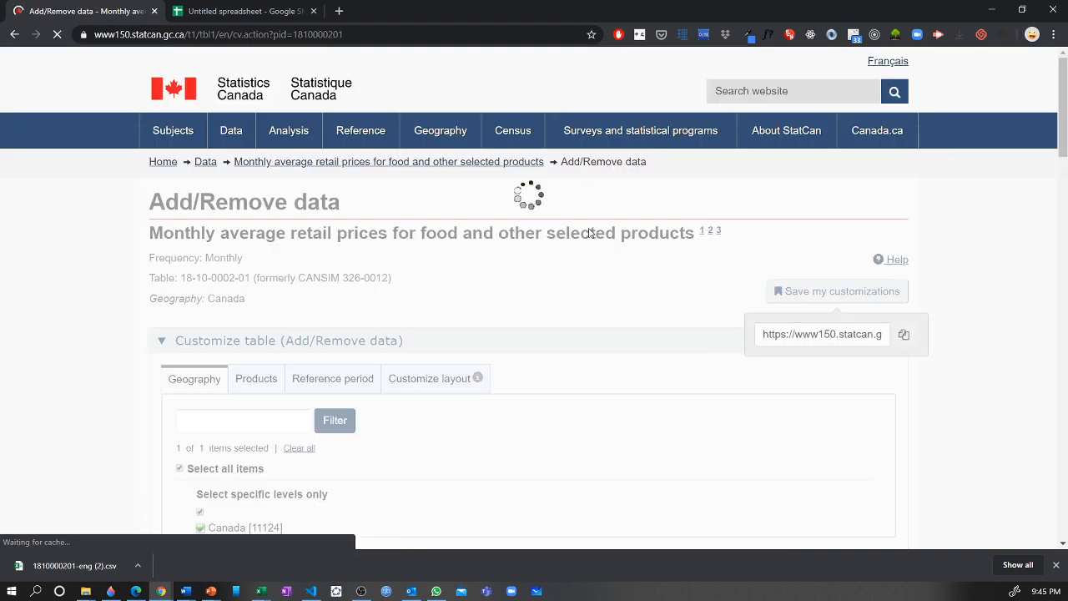
pyautogui.scroll(-2, 589, 232)
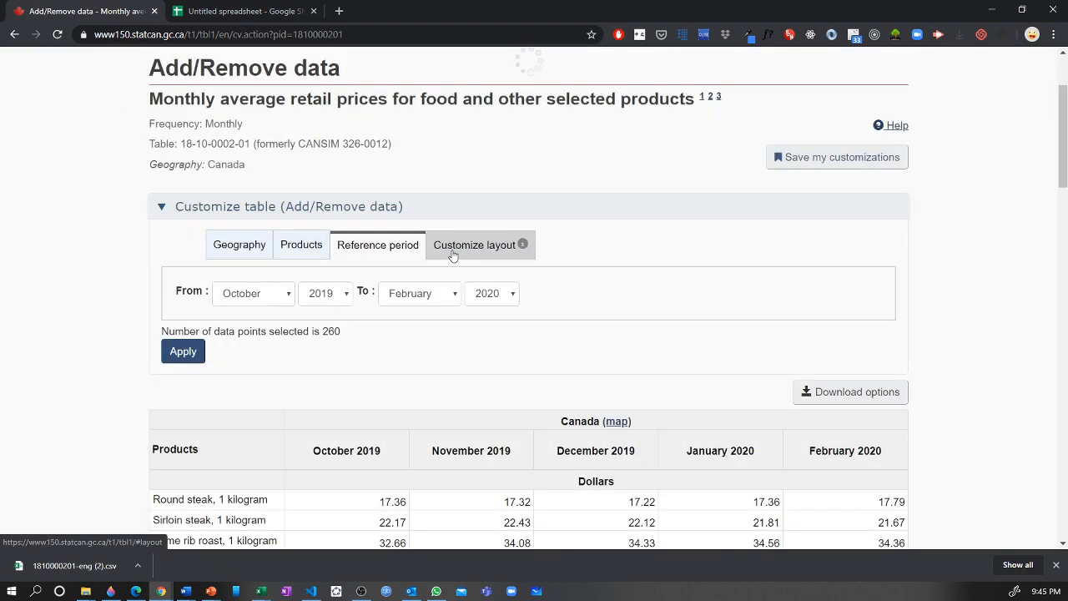
pyautogui.click(451, 249)
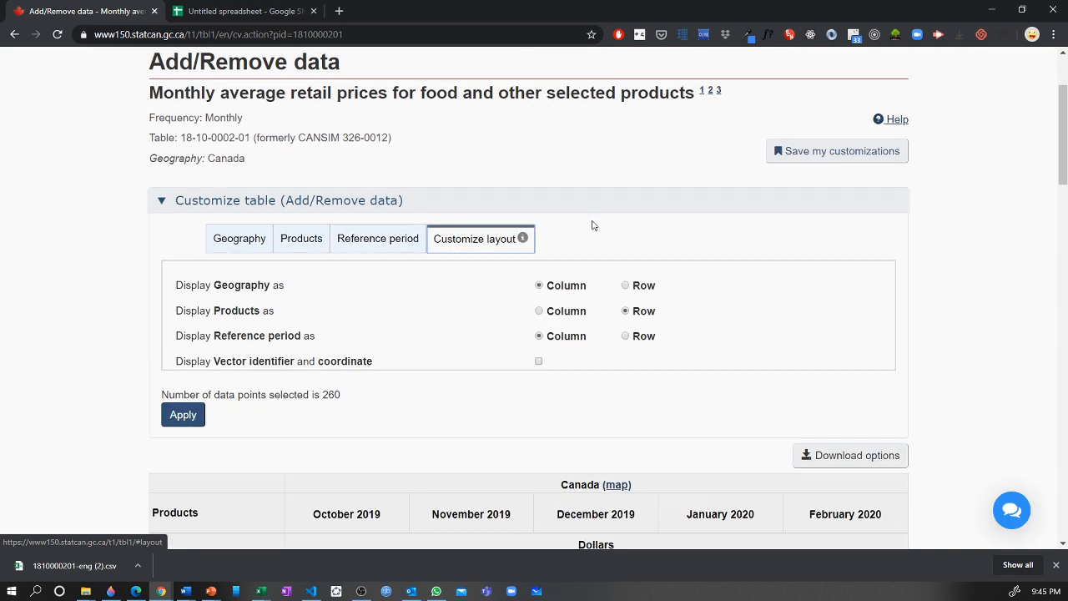
pyautogui.scroll(-1, 592, 225)
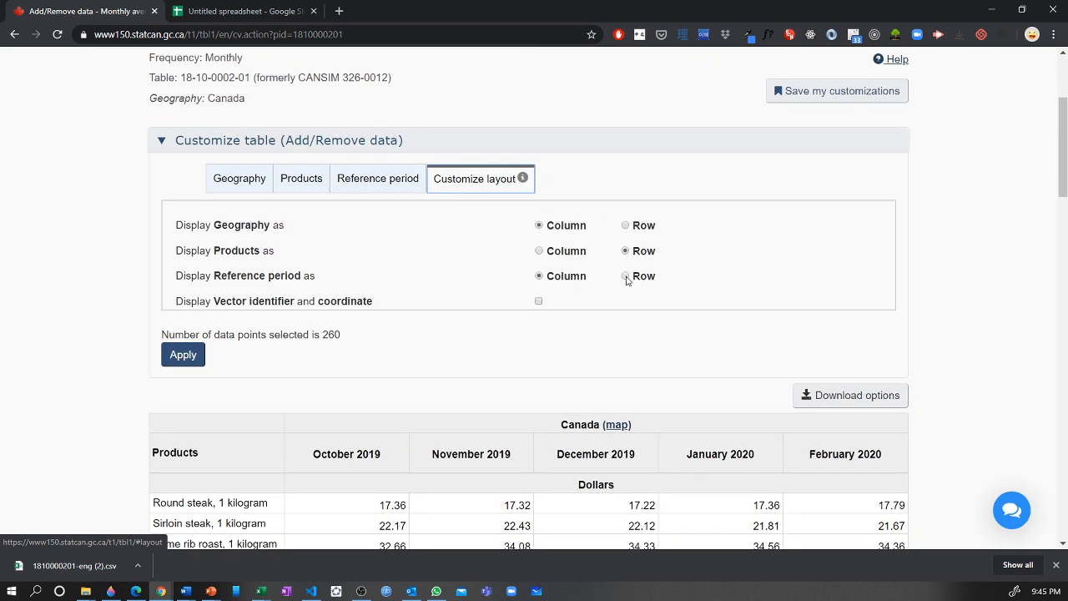
pyautogui.click(626, 277)
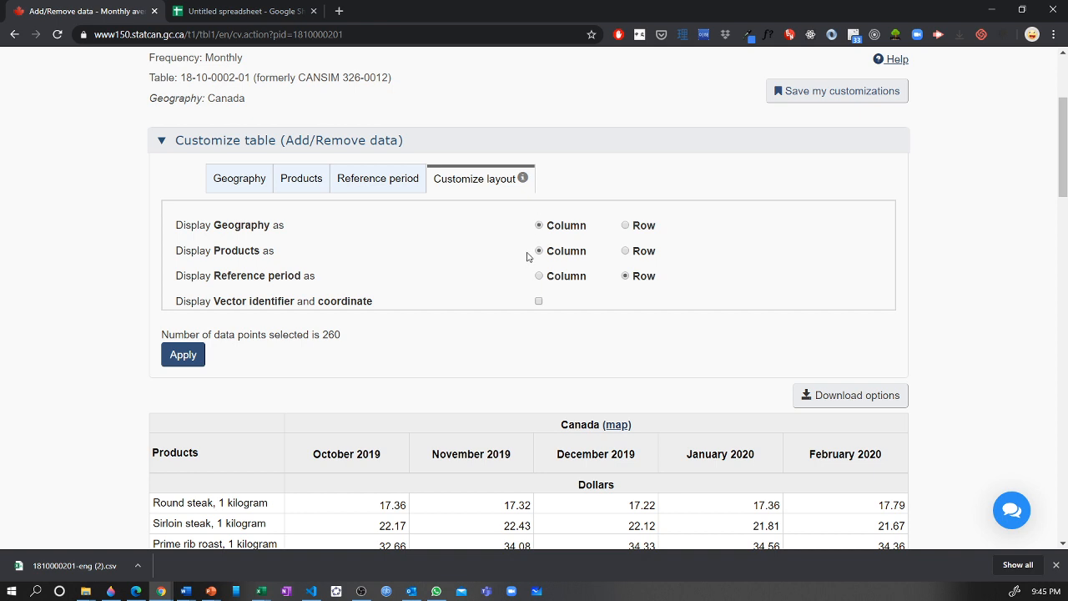
# - Clear the table's product selection and select only "Eggs, 1 dozen" and "Bread, 675 grams"
pyautogui.click(236, 188)
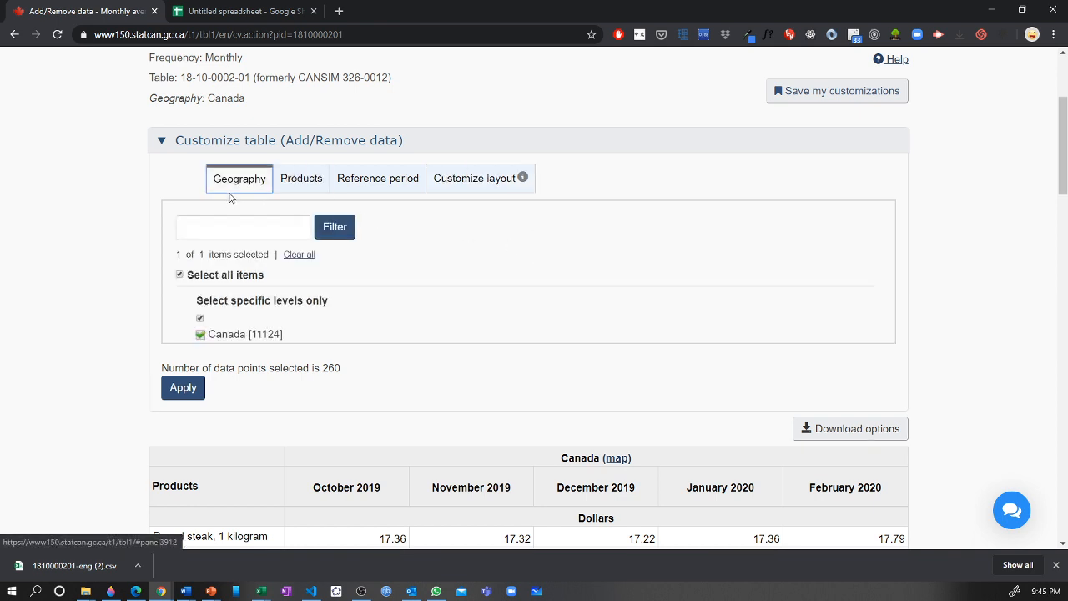
pyautogui.click(308, 181)
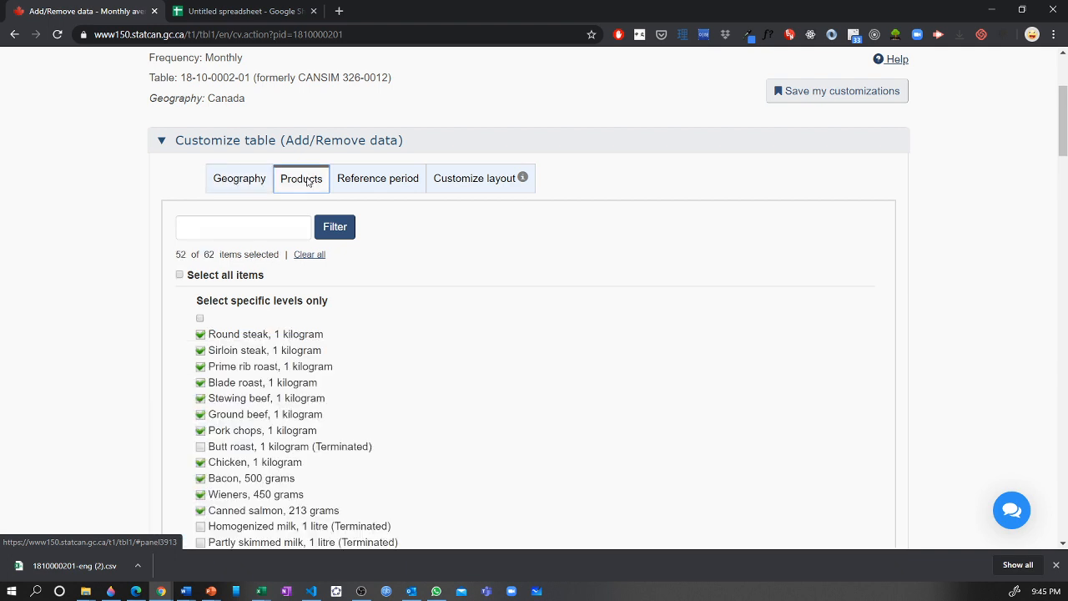
pyautogui.click(180, 279)
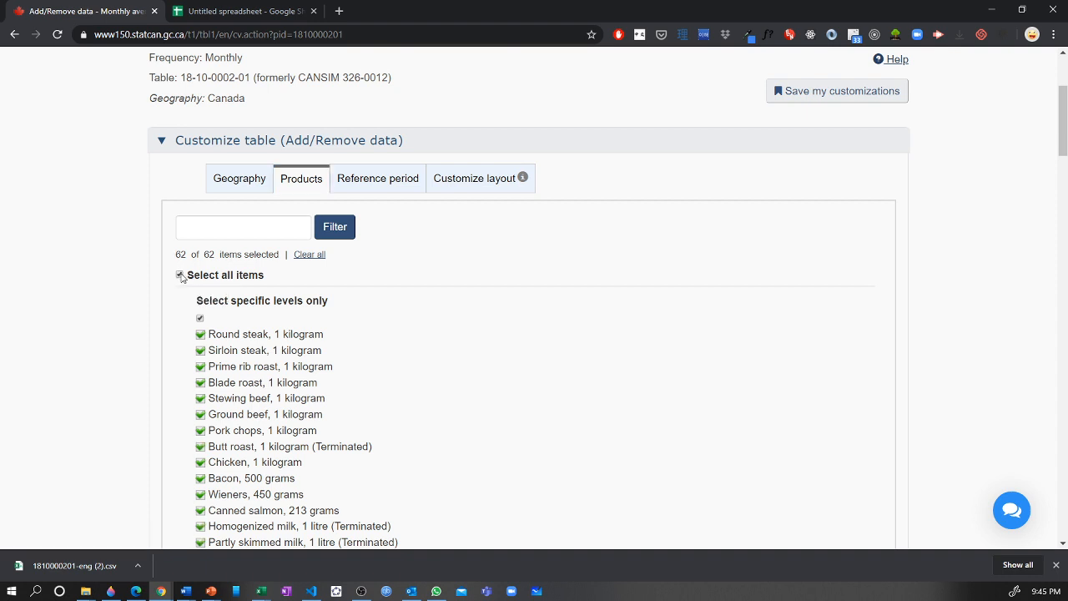
pyautogui.click(181, 277)
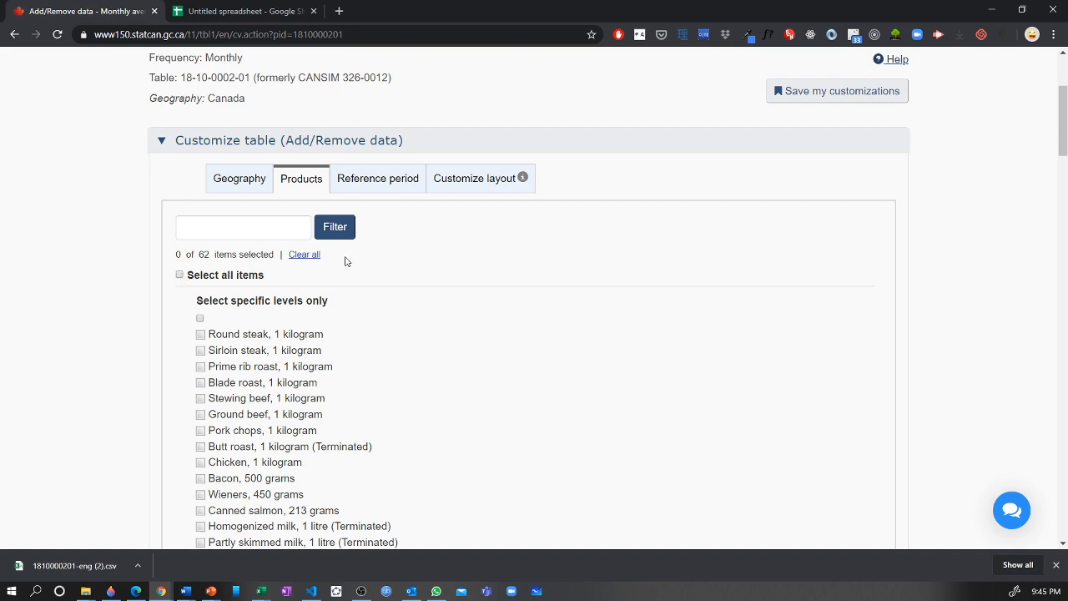
pyautogui.scroll(-2, 419, 247)
pyautogui.scroll(-2, 419, 247)
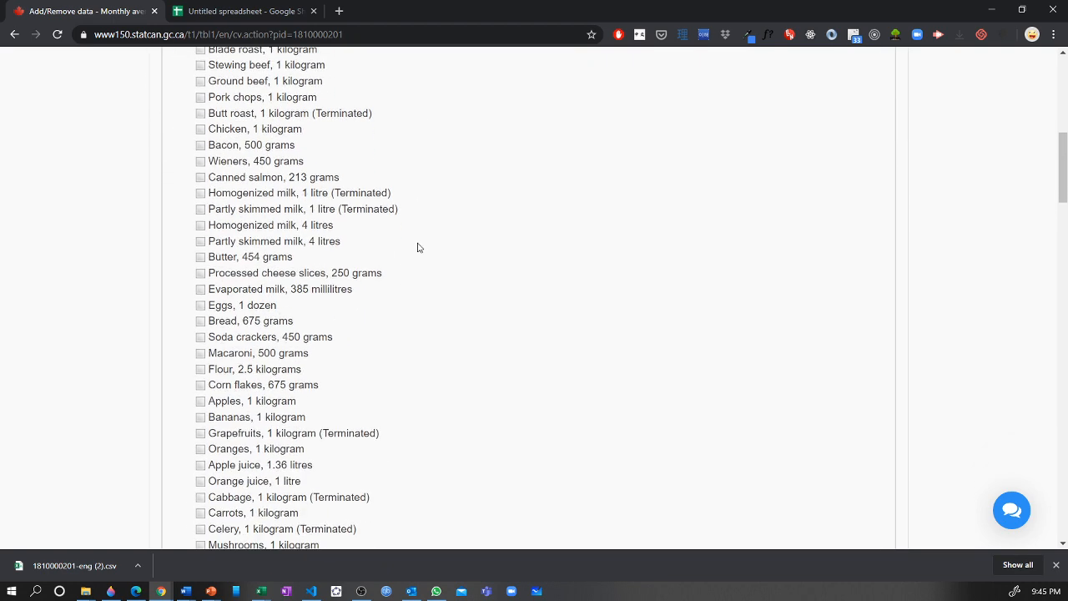
pyautogui.click(202, 309)
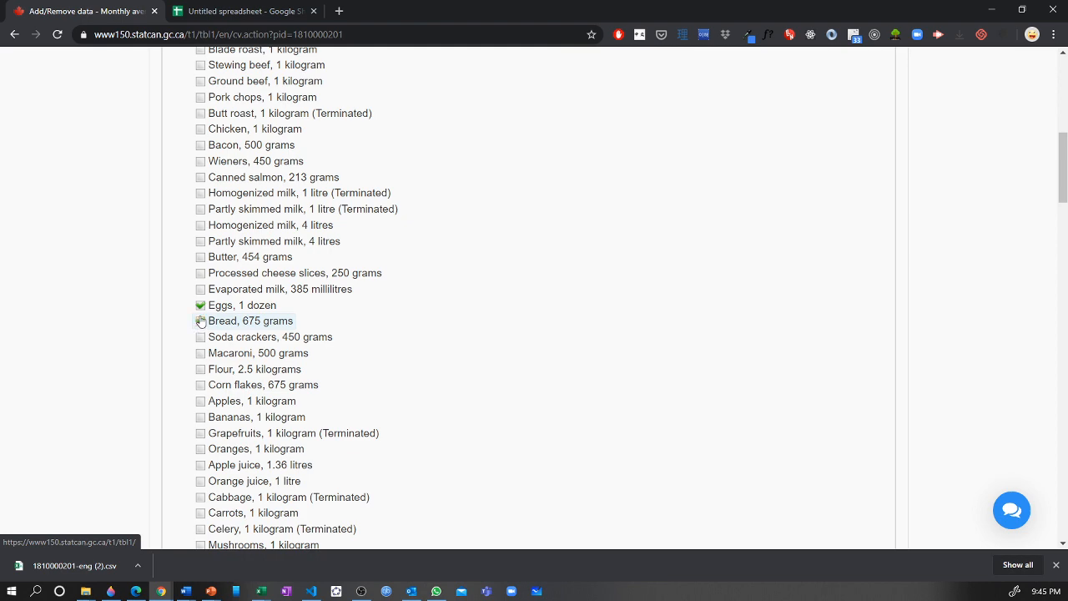
# - Set the reference period to start in January 1995 and apply the customizations to the table
pyautogui.scroll(5, 403, 266)
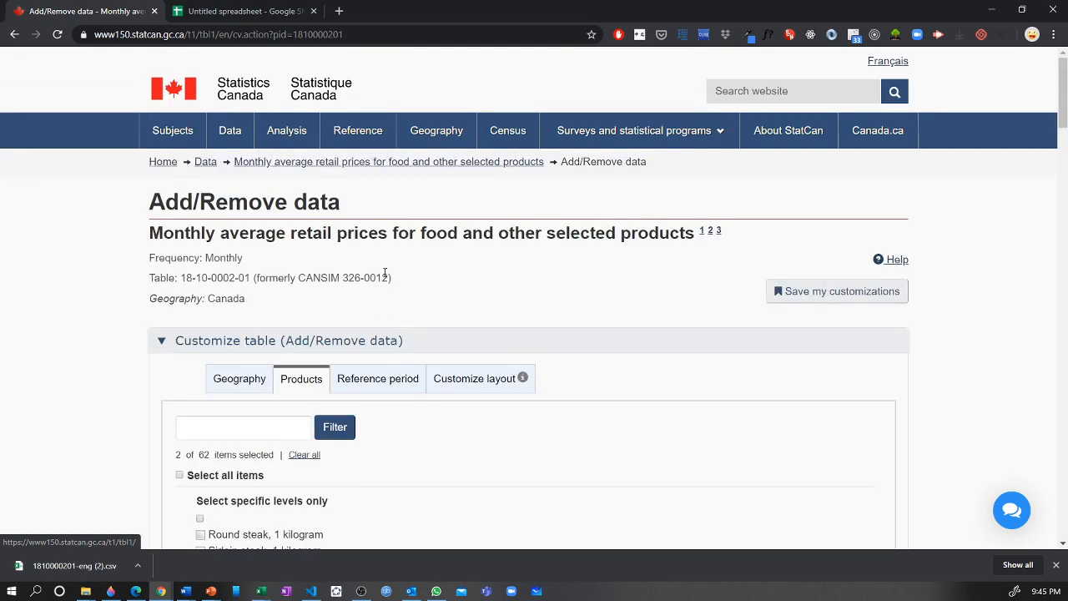
pyautogui.scroll(-2, 392, 275)
pyautogui.click(386, 251)
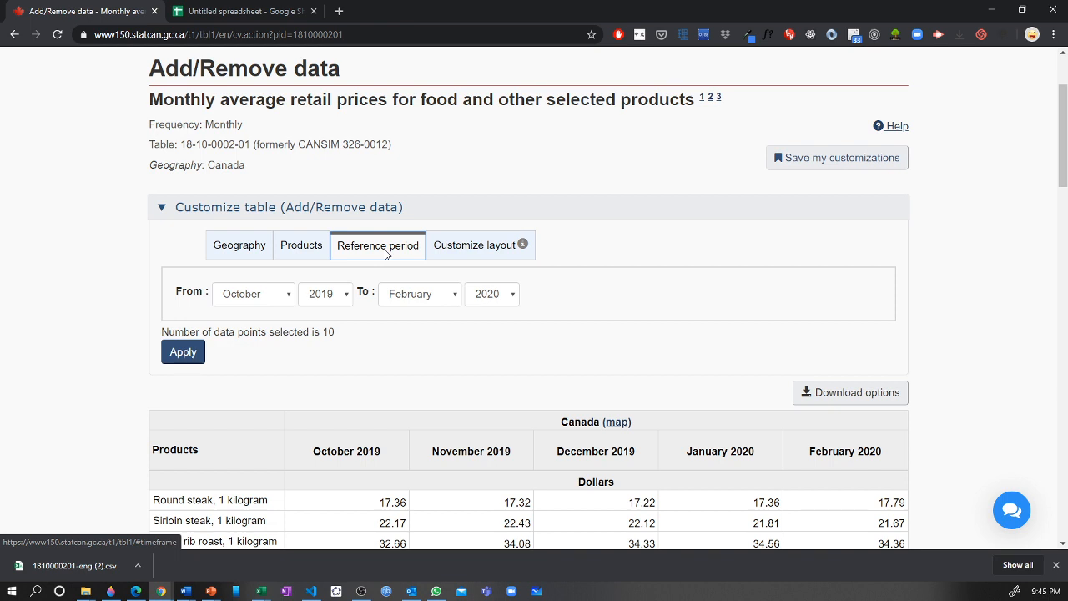
pyautogui.click(247, 301)
pyautogui.click(276, 315)
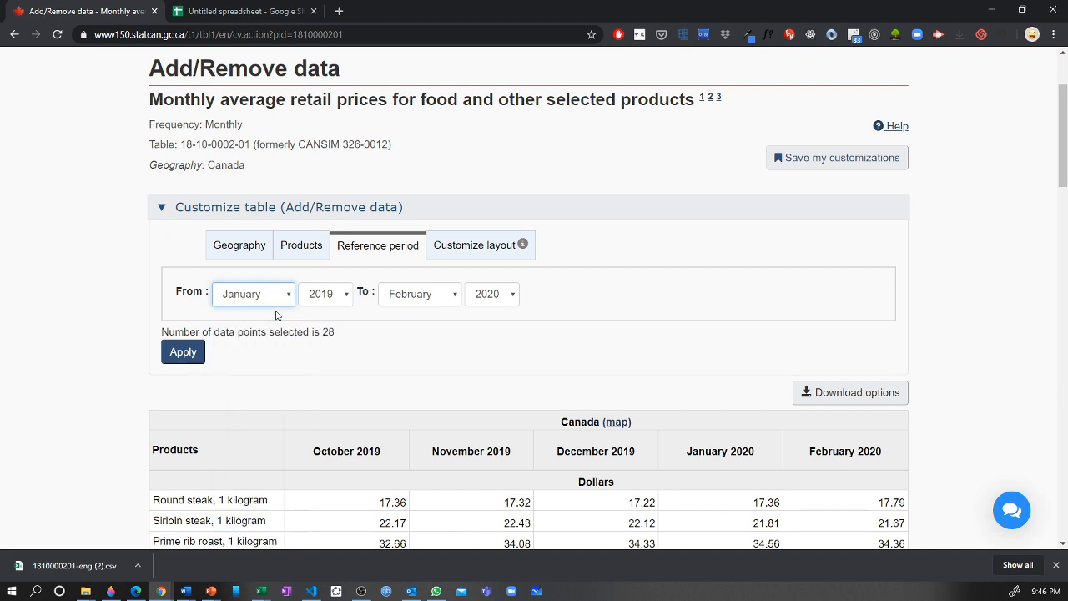
pyautogui.click(322, 294)
pyautogui.scroll(3, 336, 125)
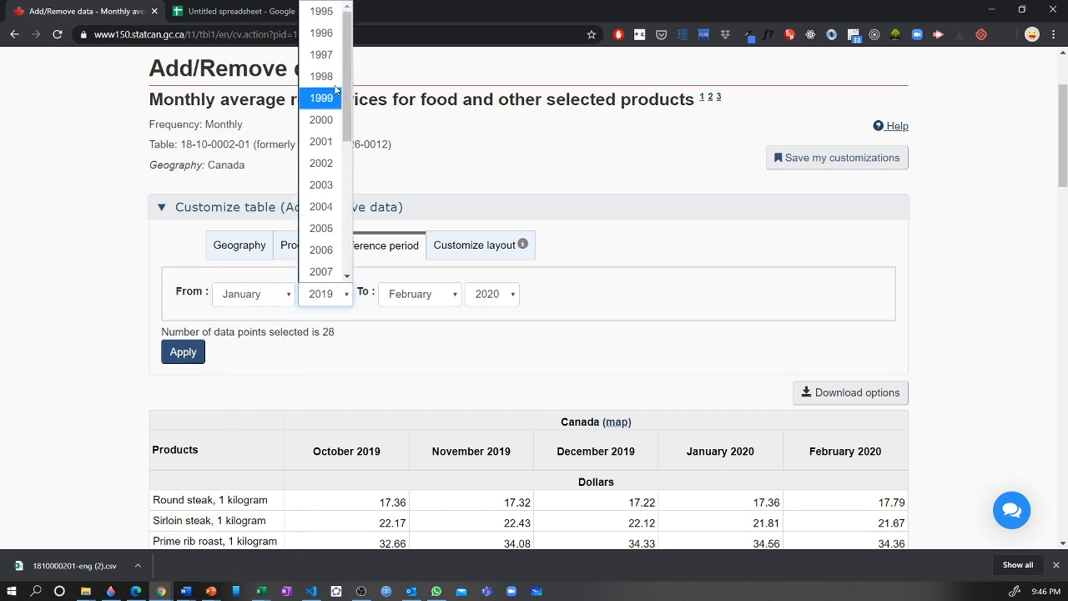
pyautogui.click(322, 12)
pyautogui.click(184, 351)
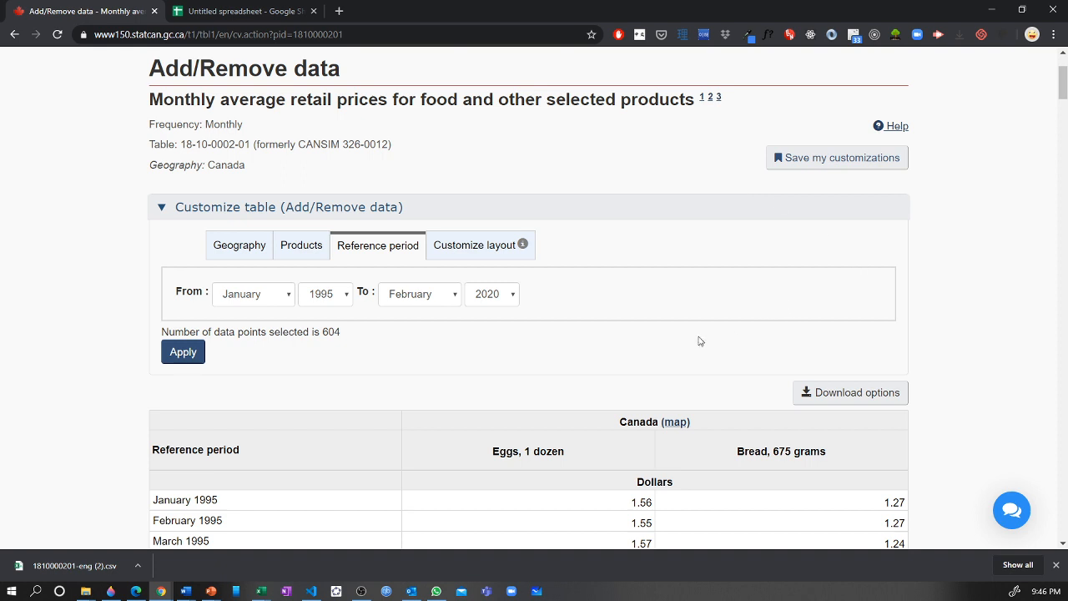
# - Download the customized eggs and bread price table as a CSV file, as displayed
pyautogui.scroll(-3, 596, 363)
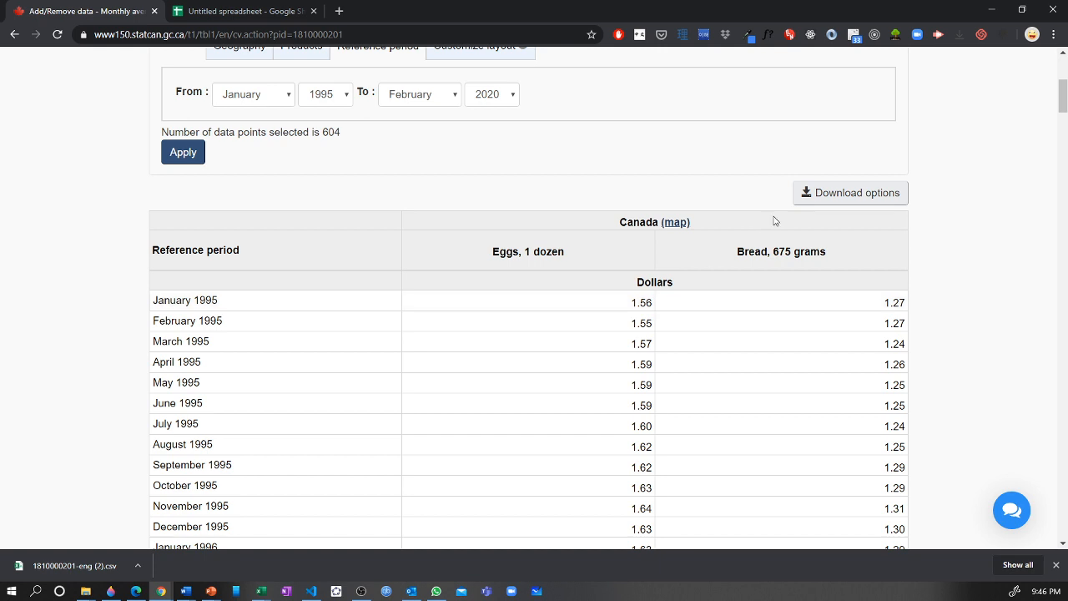
pyautogui.click(851, 192)
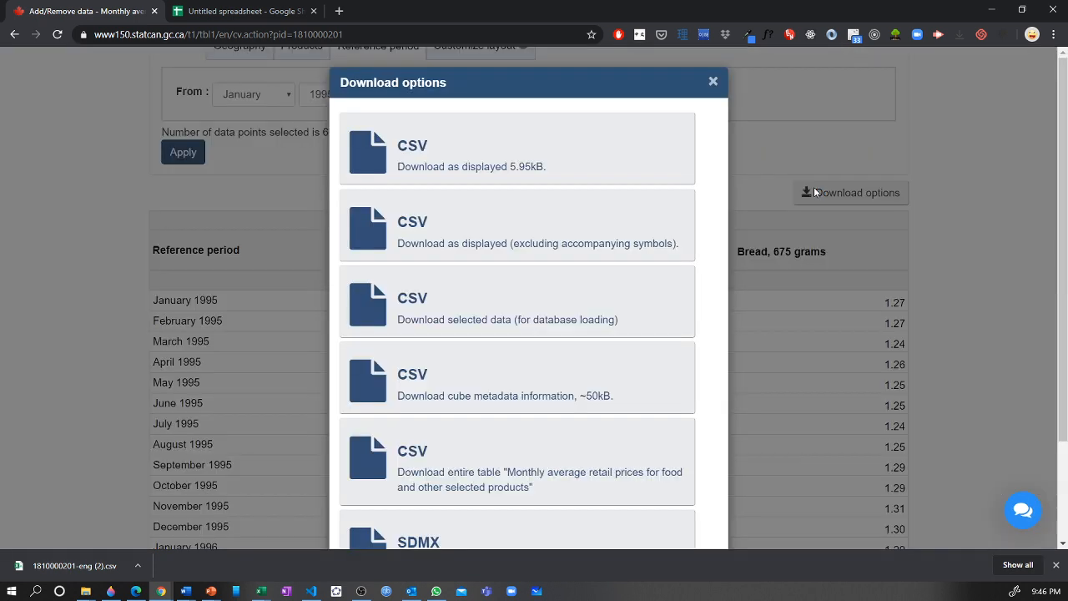
pyautogui.click(581, 166)
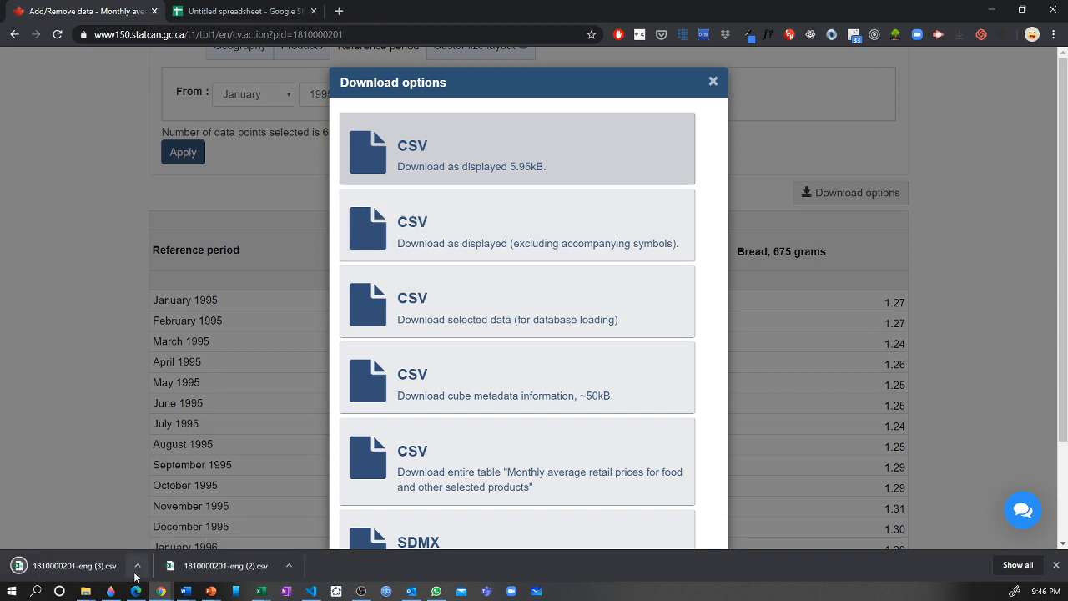
pyautogui.click(146, 567)
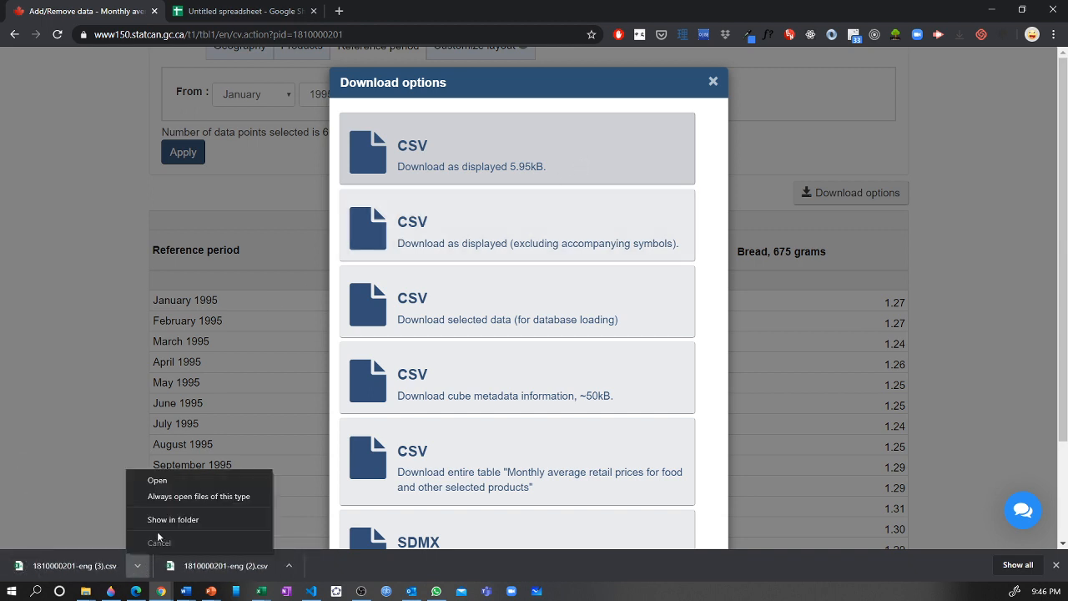
pyautogui.click(242, 10)
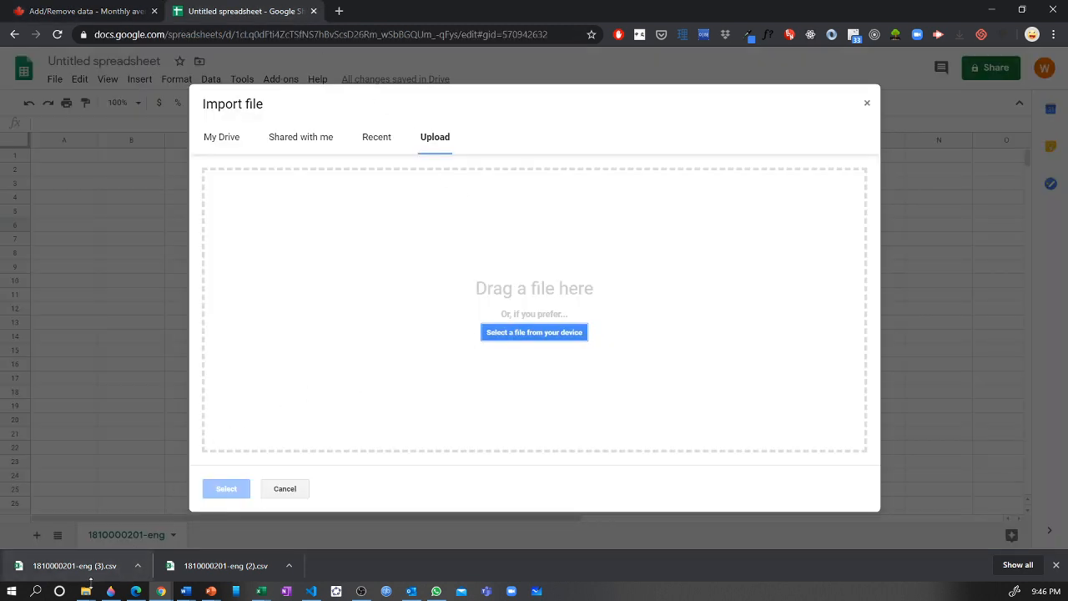
pyautogui.click(138, 566)
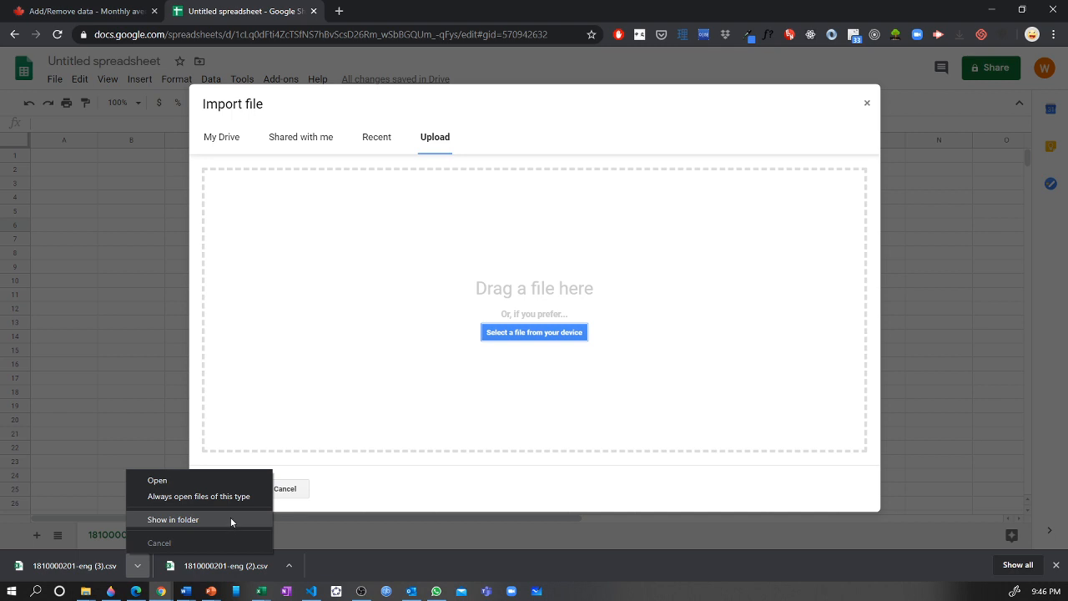
pyautogui.click(231, 520)
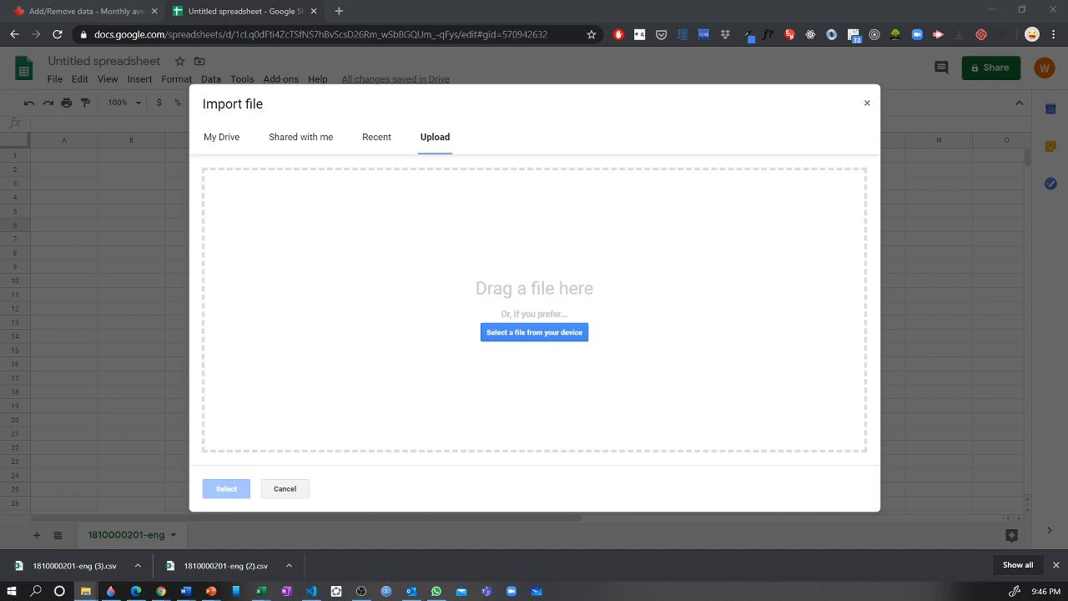
pyautogui.moveTo(1067, 312); pyautogui.dragTo(510, 351)
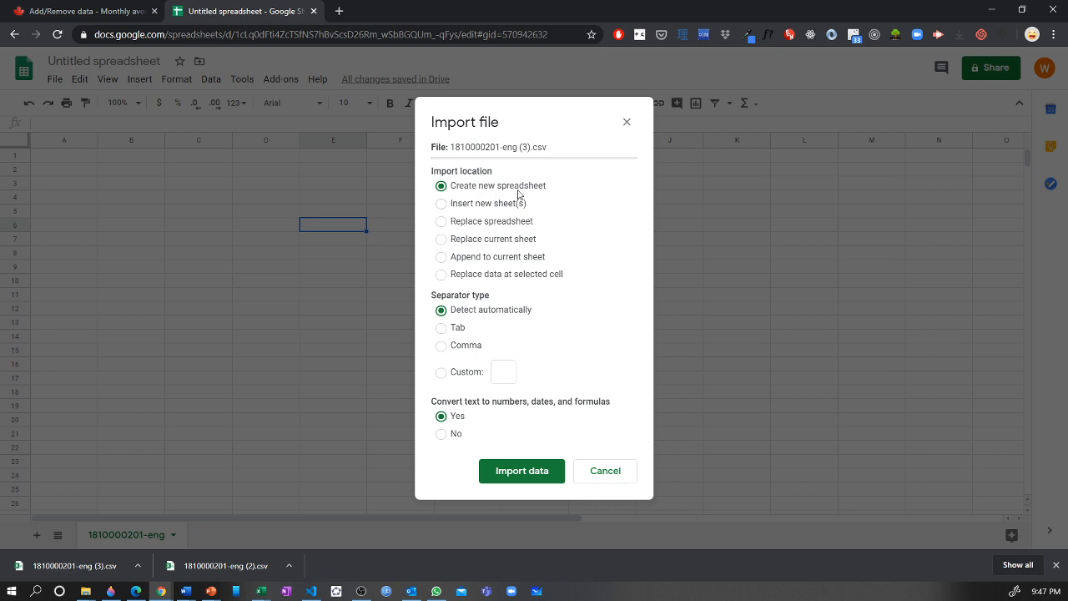
# - Import the CSV data so that it replaces the current sheet, with the separator detected automatically
pyautogui.click(514, 224)
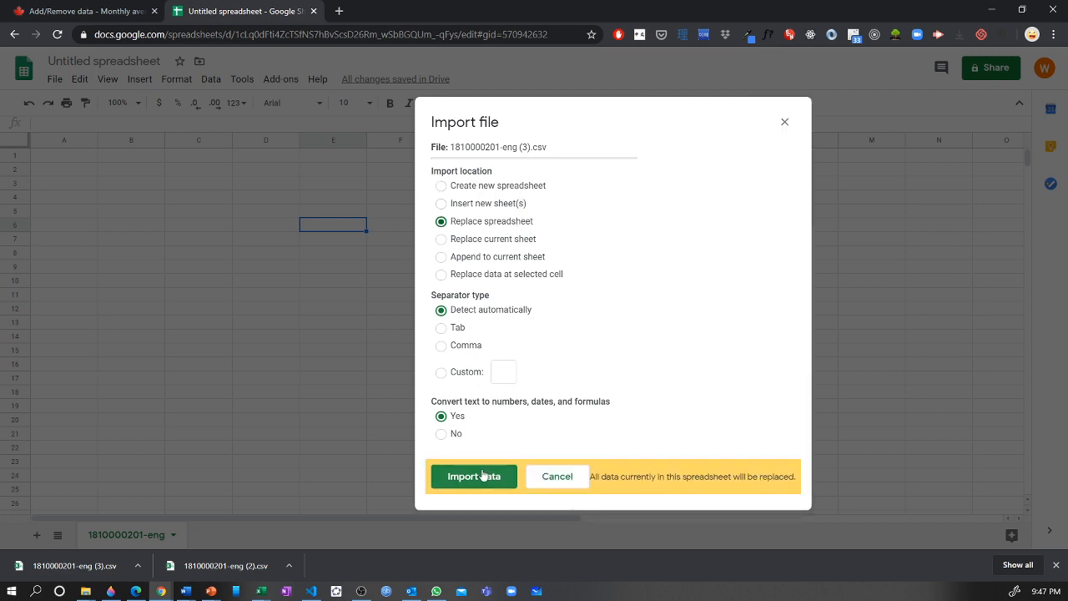
pyautogui.click(504, 240)
pyautogui.click(500, 472)
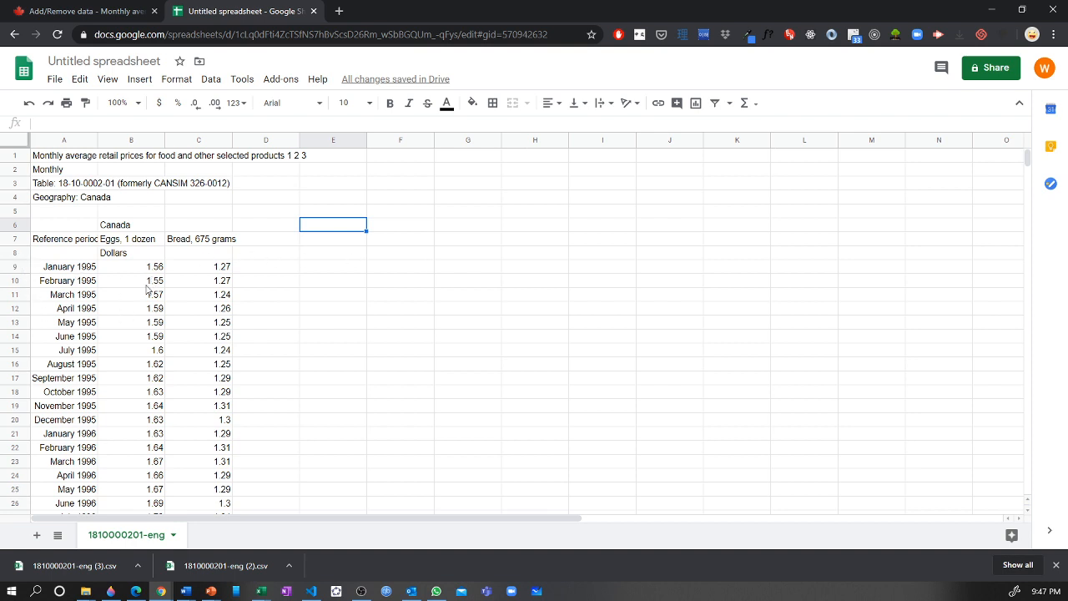
# - Delete row 8, the "Dollars" row between the product headings and the January 1995 prices
pyautogui.click(15, 253)
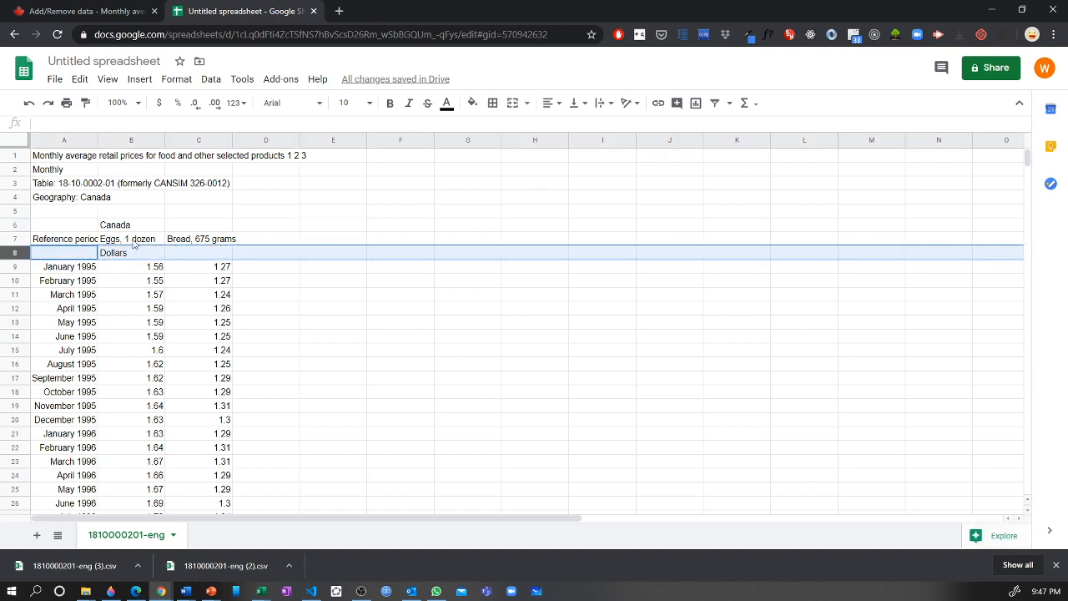
pyautogui.moveTo(133, 241); pyautogui.dragTo(213, 231)
pyautogui.moveTo(117, 267); pyautogui.dragTo(191, 272)
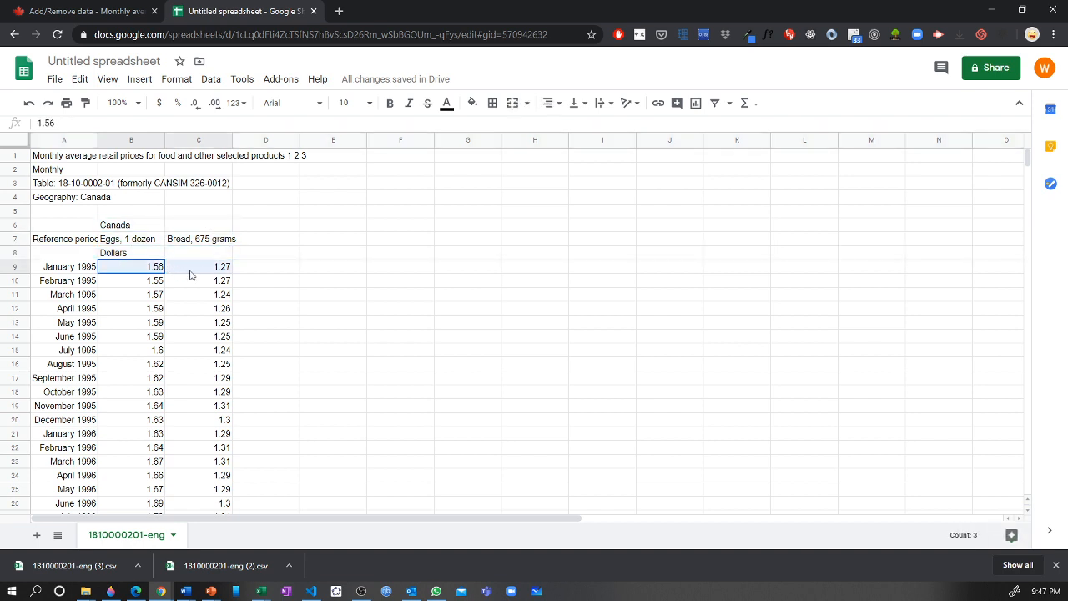
pyautogui.click(117, 258)
pyautogui.click(18, 253)
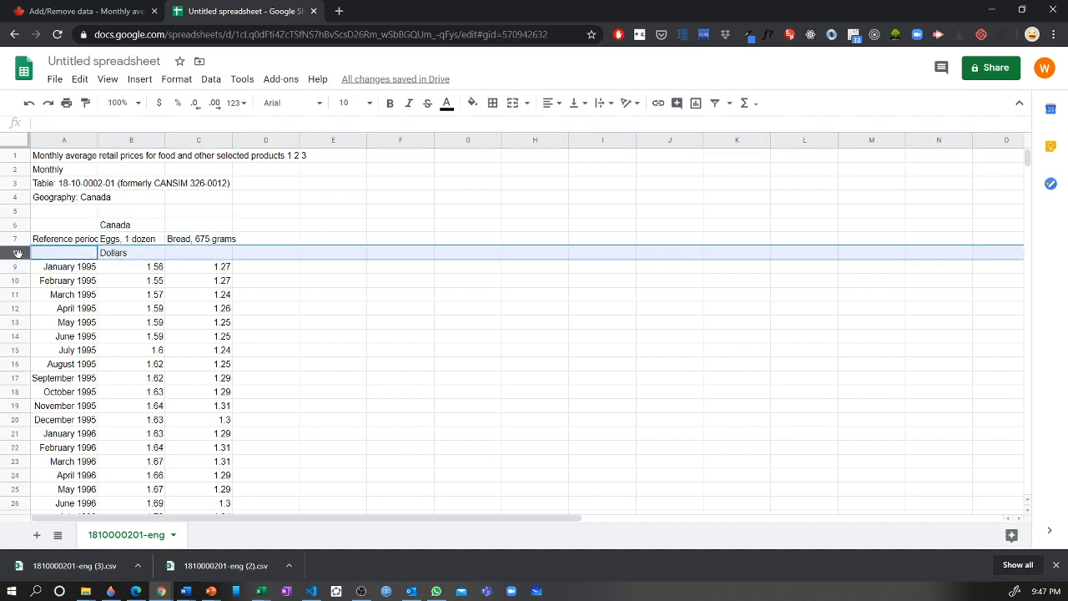
pyautogui.rightClick(18, 253)
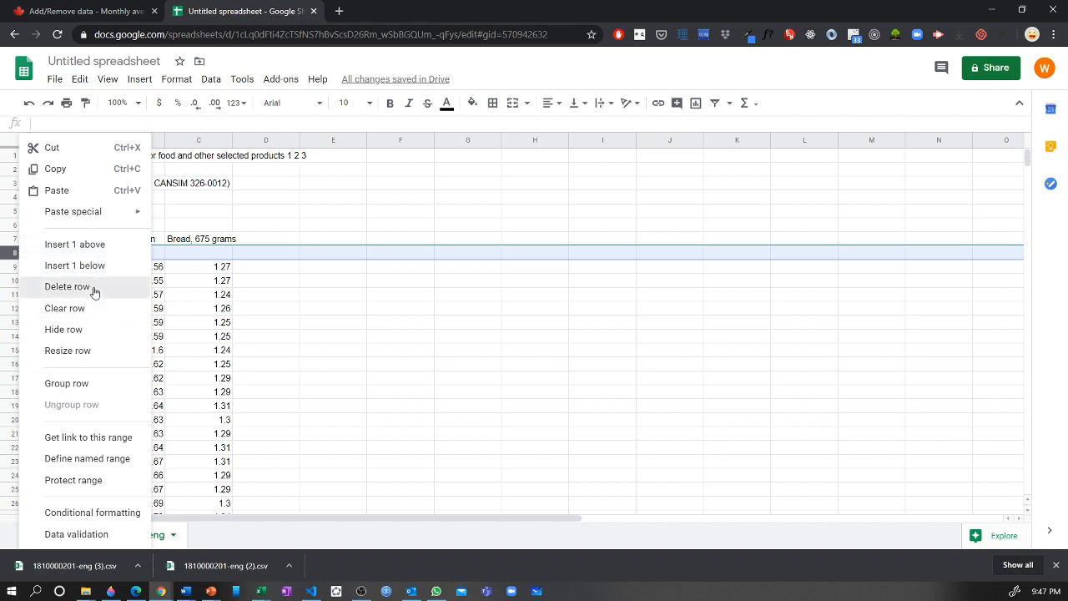
pyautogui.click(66, 287)
# - Insert a line chart from the range A7:C309, covering the reference period, egg and bread columns
pyautogui.moveTo(92, 242); pyautogui.dragTo(202, 338)
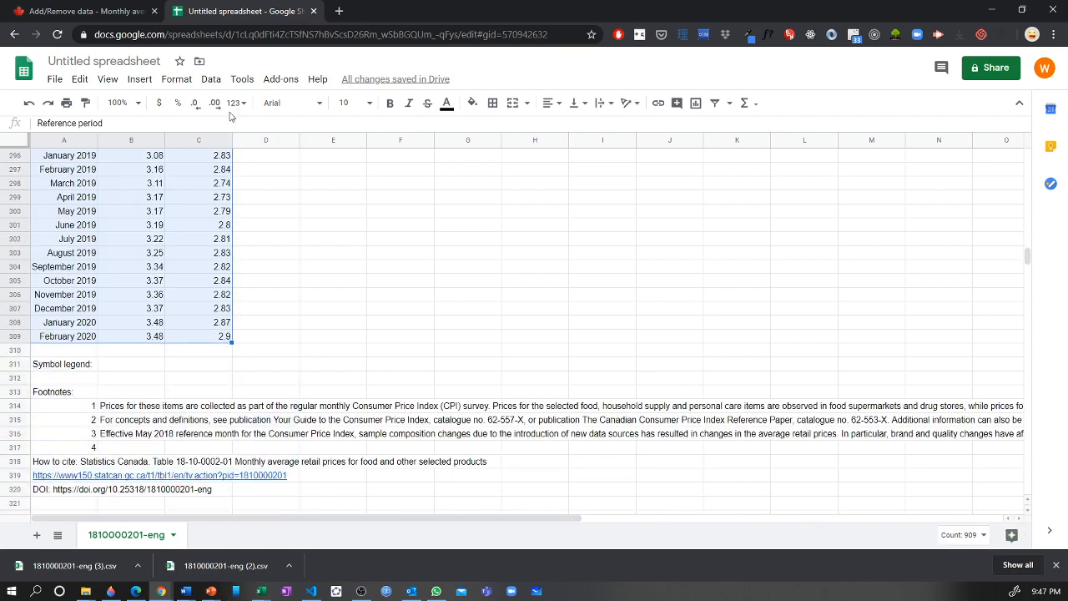
pyautogui.click(142, 80)
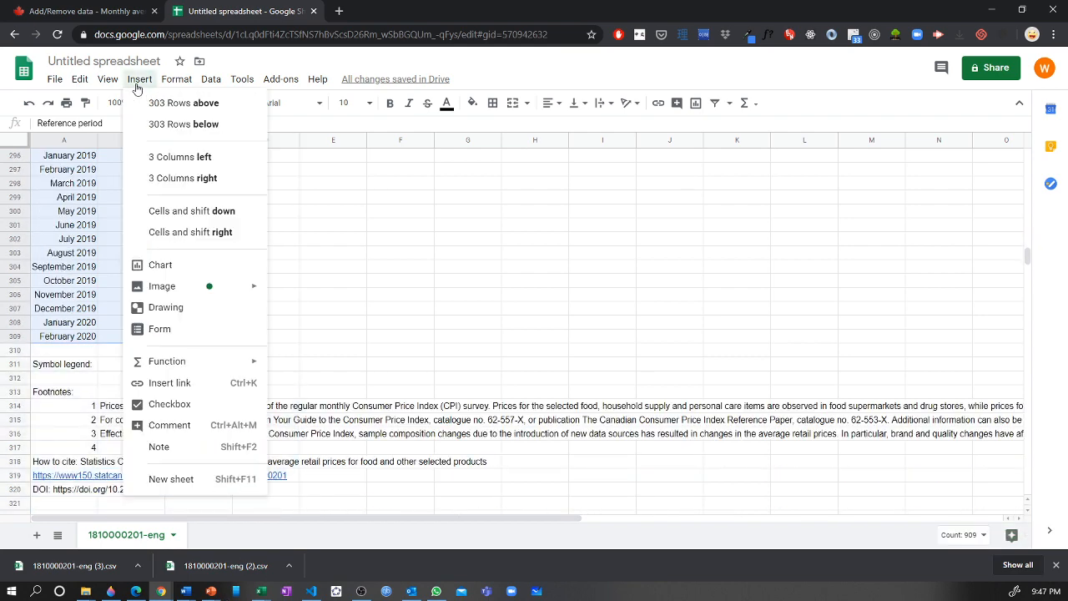
pyautogui.click(174, 269)
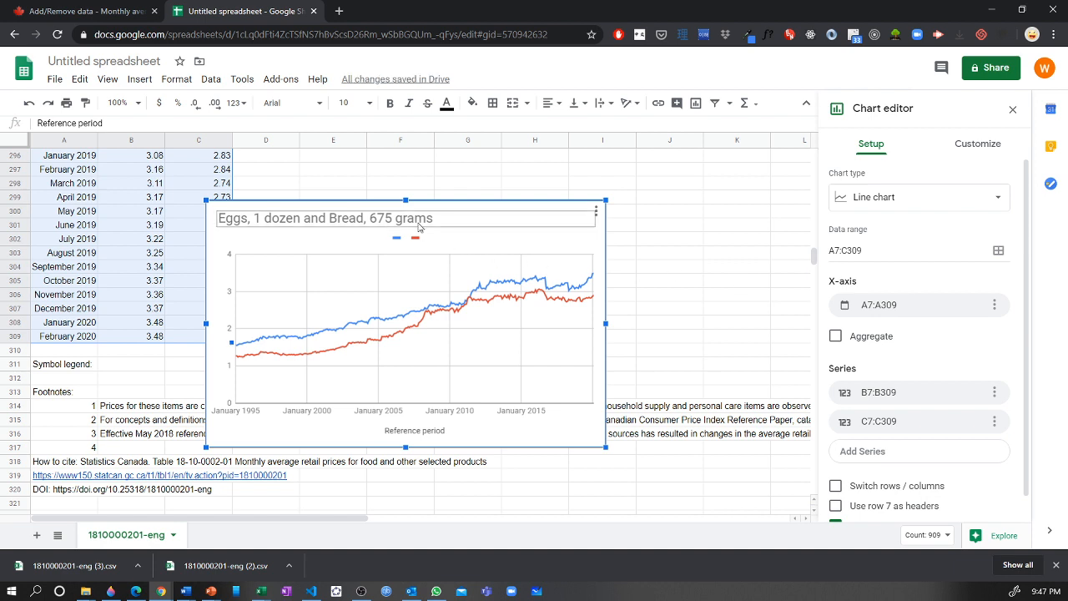
# - Change the chart title to "The Price of Eggs and Bread"
pyautogui.click(419, 226)
pyautogui.click(412, 222)
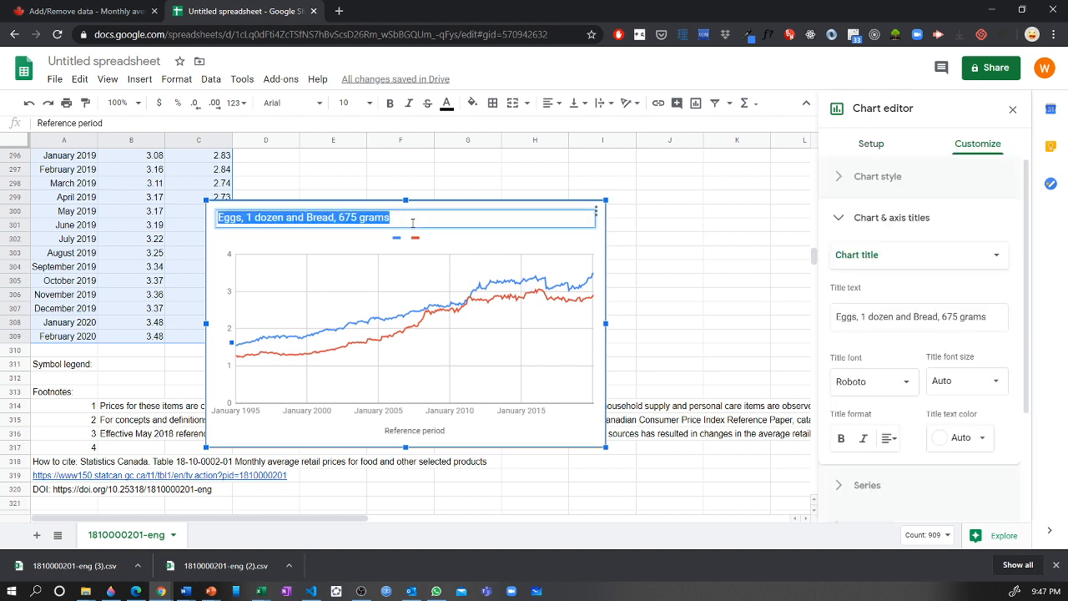
pyautogui.write('E')
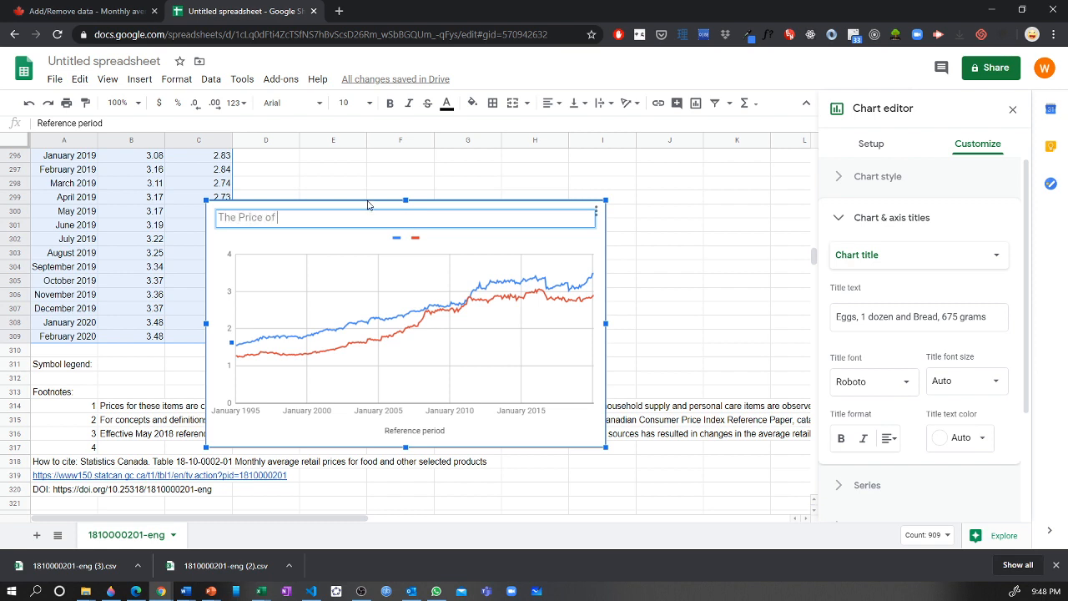
pyautogui.write('Eggs and Bread')
pyautogui.press('Return')
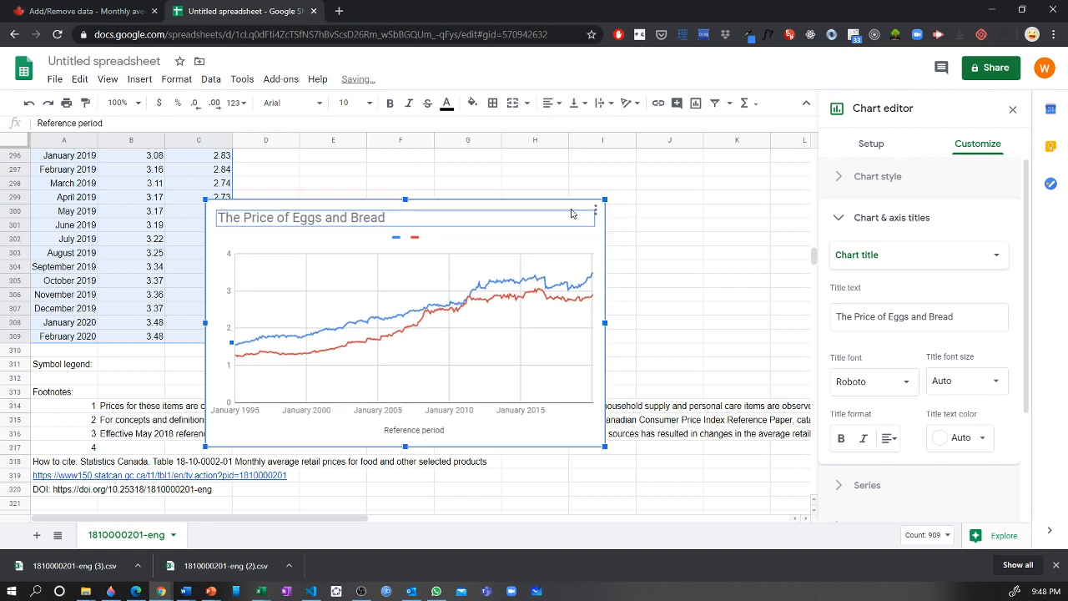
# - Look through the chart's legend position choices and series formatting options
pyautogui.scroll(3, 656, 281)
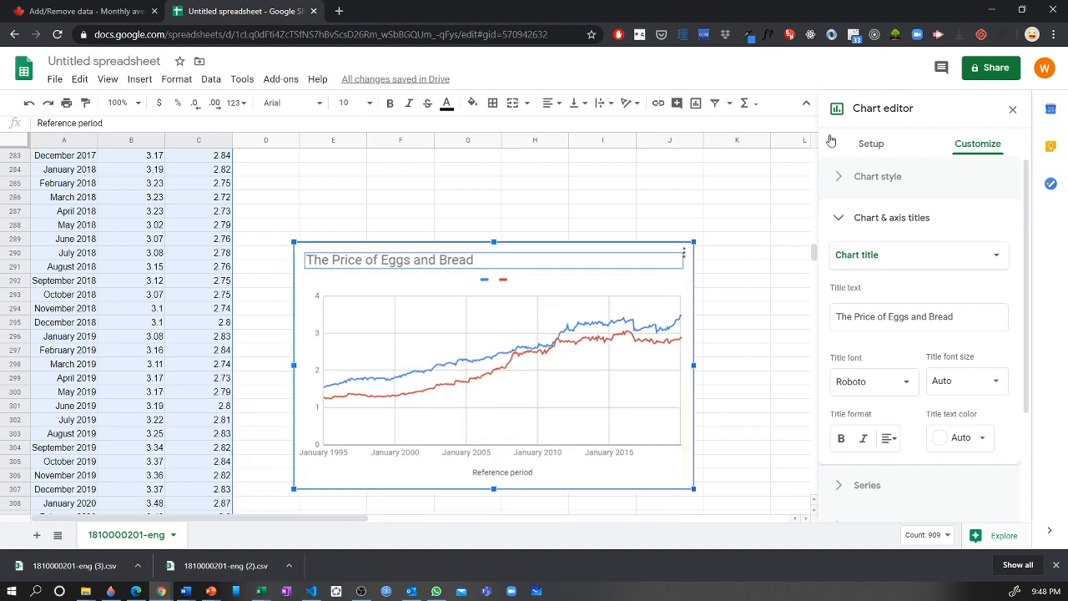
pyautogui.scroll(-2, 910, 359)
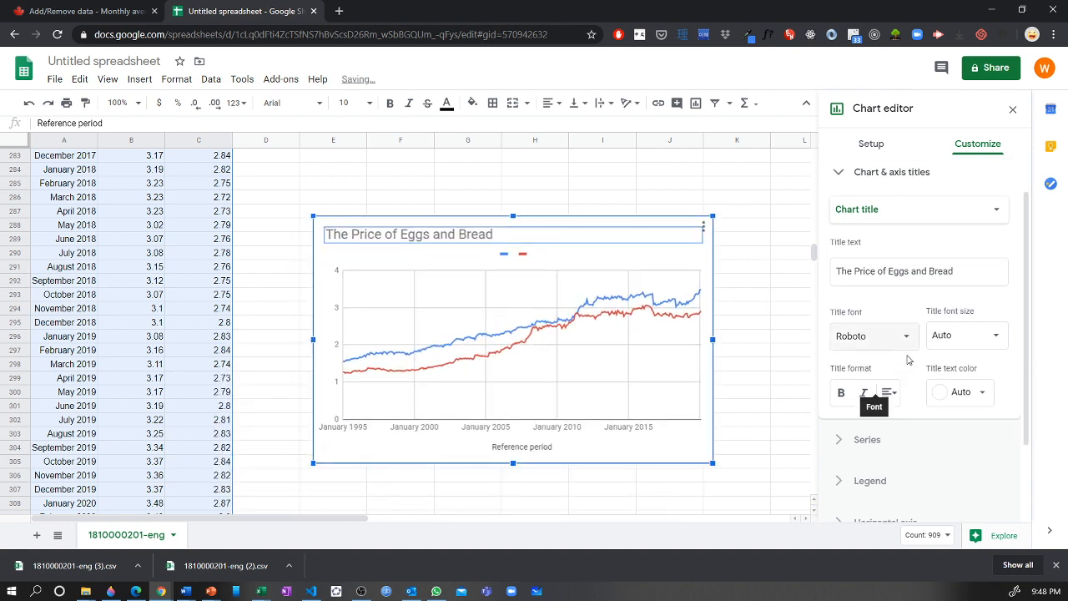
pyautogui.click(891, 382)
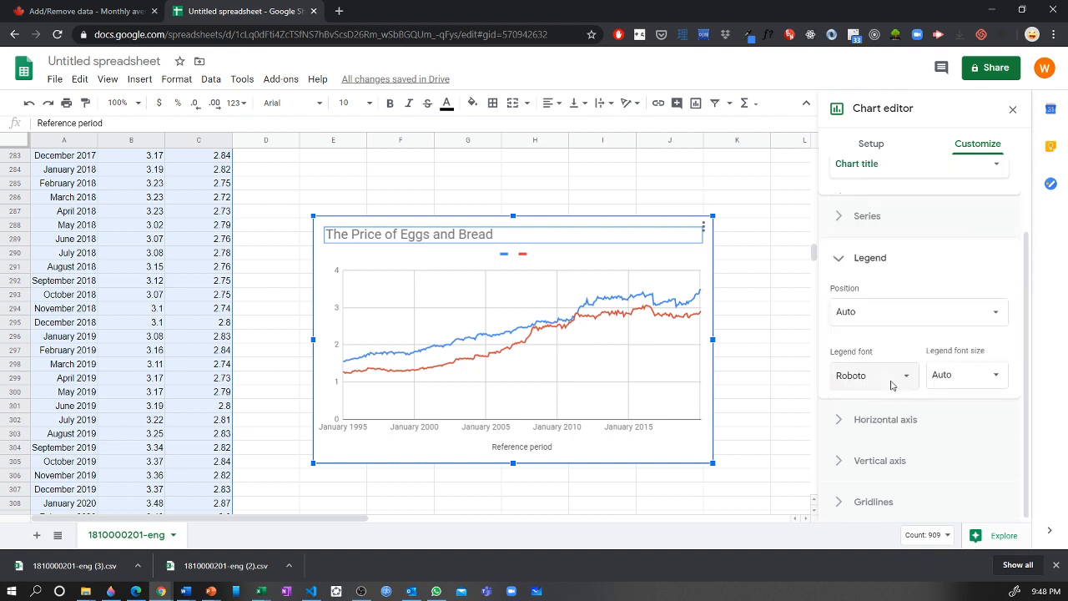
pyautogui.click(916, 273)
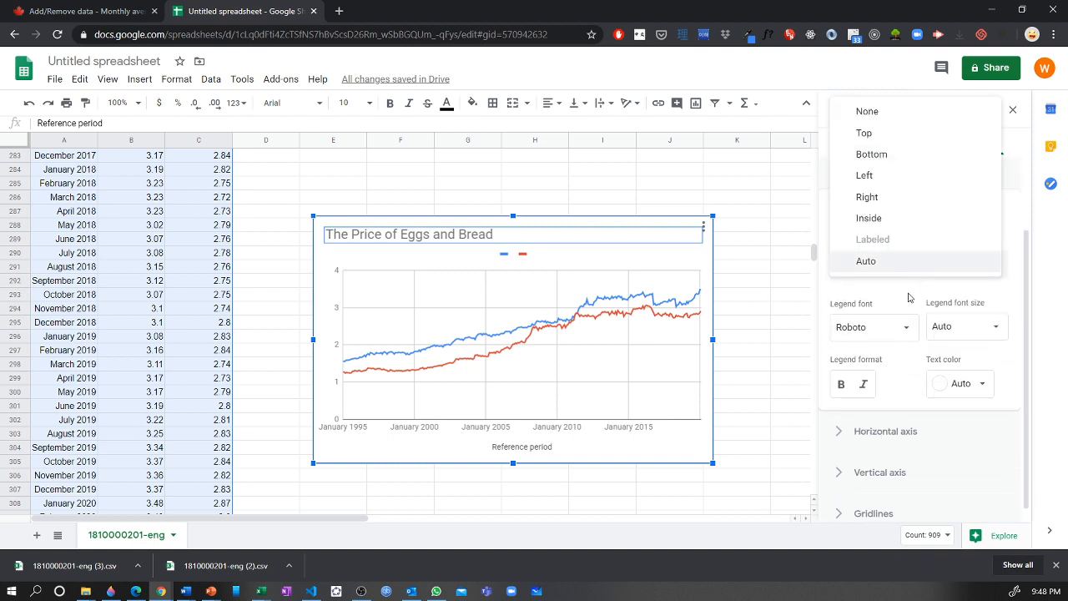
pyautogui.click(910, 293)
pyautogui.click(906, 176)
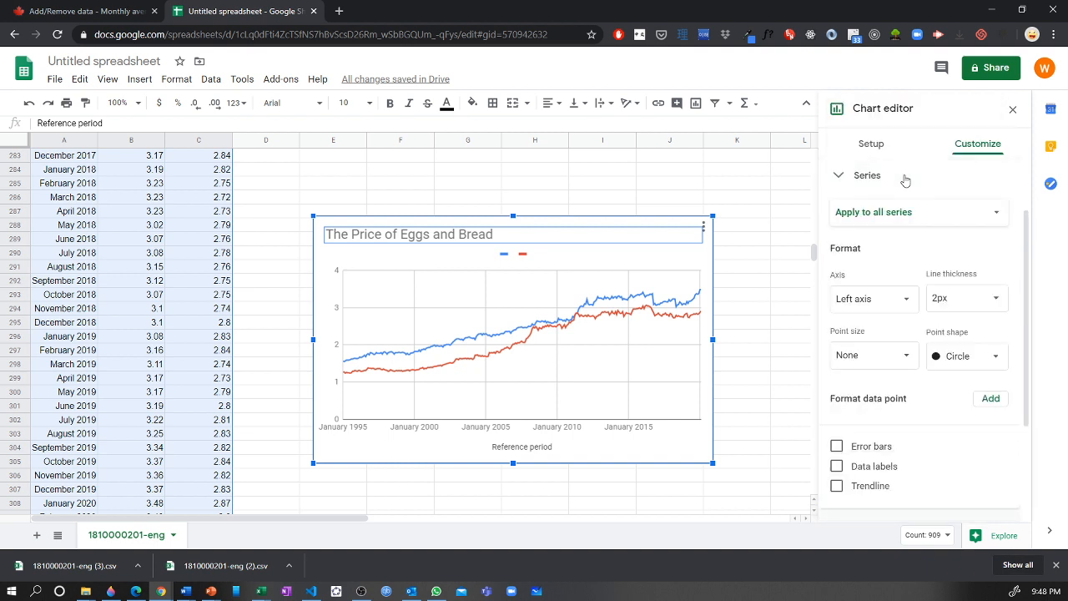
pyautogui.click(935, 177)
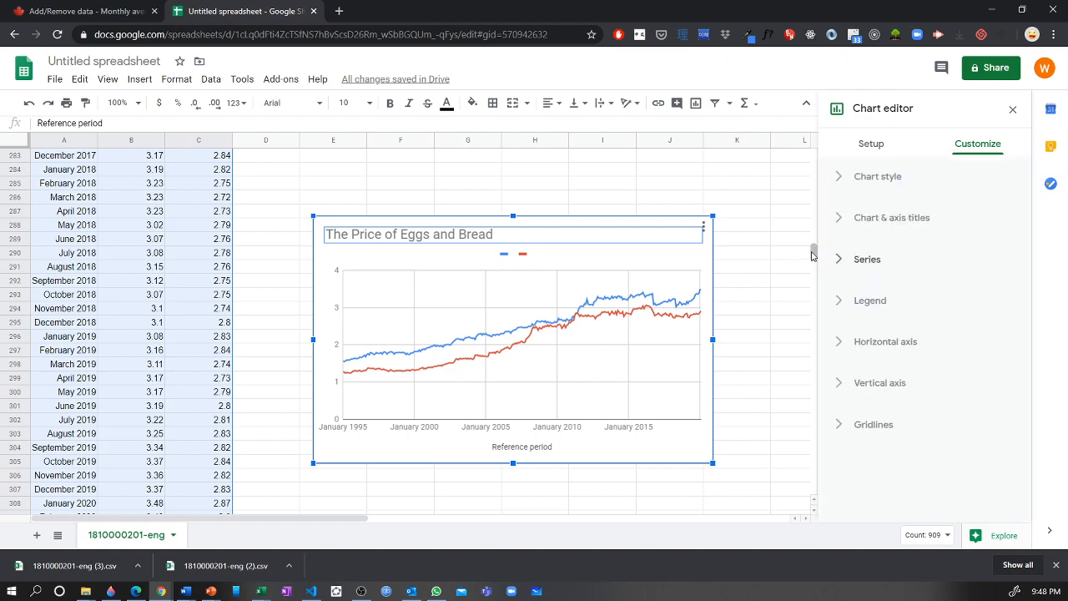
# - Examine the chart's two price lines and compare them with the February 2020 values in the data
pyautogui.moveTo(814, 251)
pyautogui.mouseDown()
pyautogui.moveTo(830, 144)
pyautogui.moveTo(801, 308)
pyautogui.moveTo(806, 249)
pyautogui.moveTo(794, 277)
pyautogui.moveTo(803, 262)
pyautogui.mouseUp()
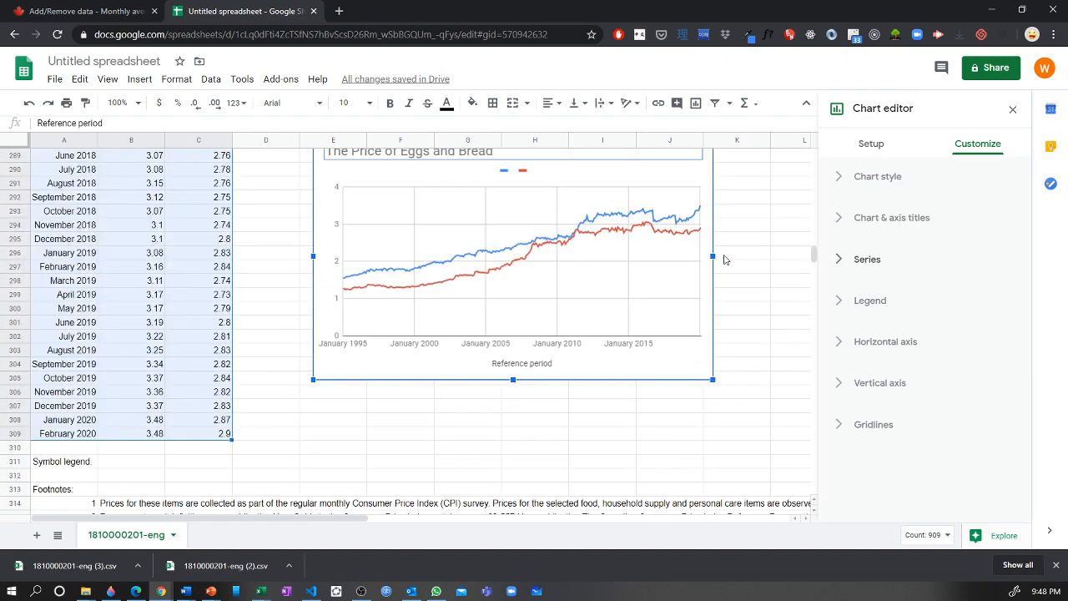
pyautogui.moveTo(694, 242); pyautogui.dragTo(691, 228)
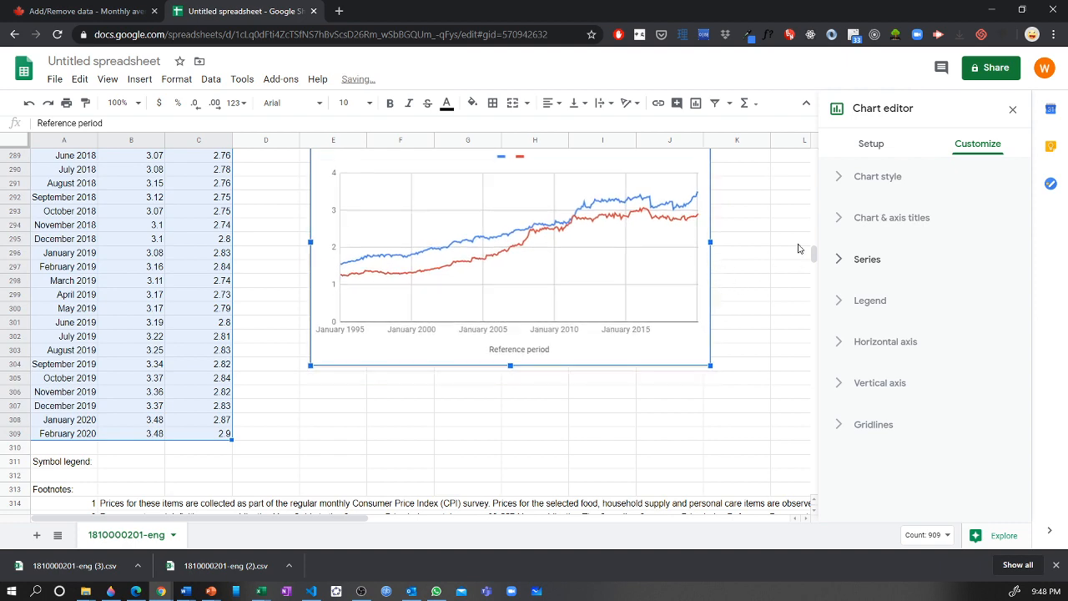
pyautogui.moveTo(814, 260)
pyautogui.mouseDown()
pyautogui.moveTo(816, 170)
pyautogui.moveTo(828, 142)
pyautogui.moveTo(820, 279)
pyautogui.moveTo(823, 261)
pyautogui.mouseUp()
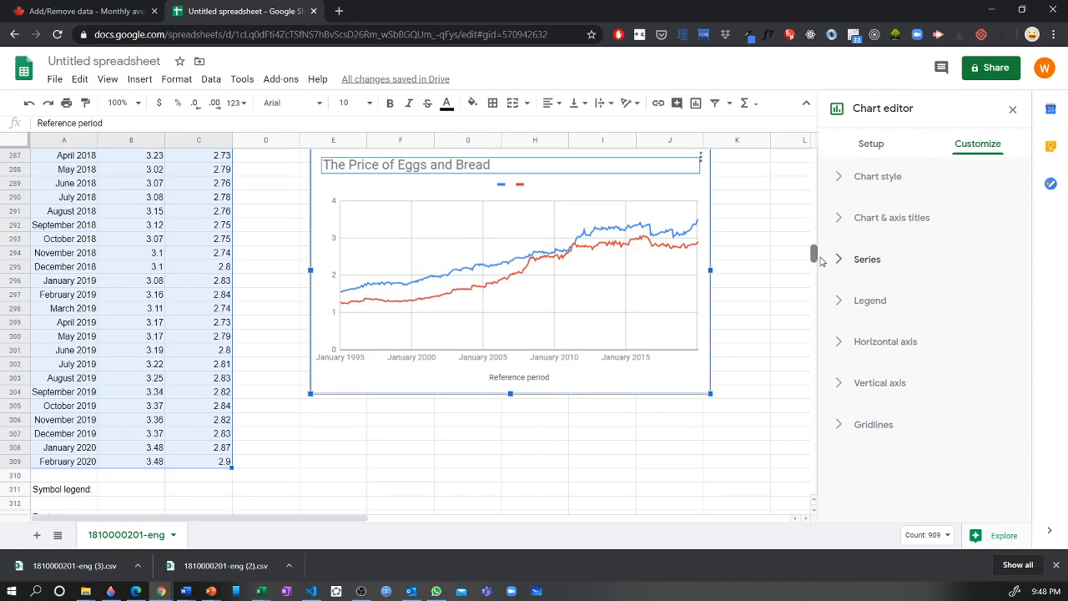
pyautogui.click(694, 227)
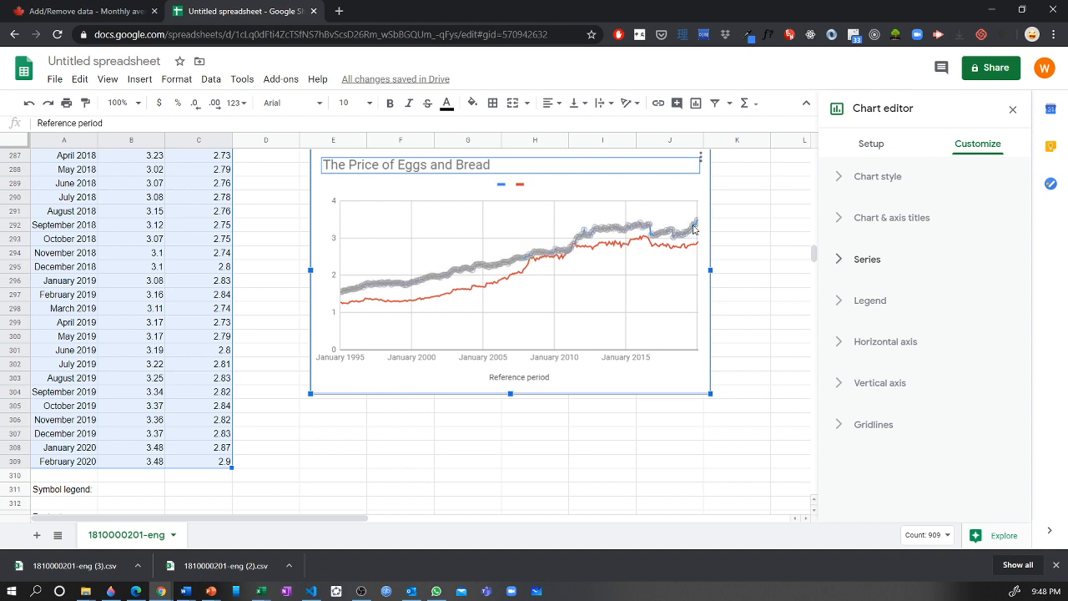
pyautogui.click(694, 228)
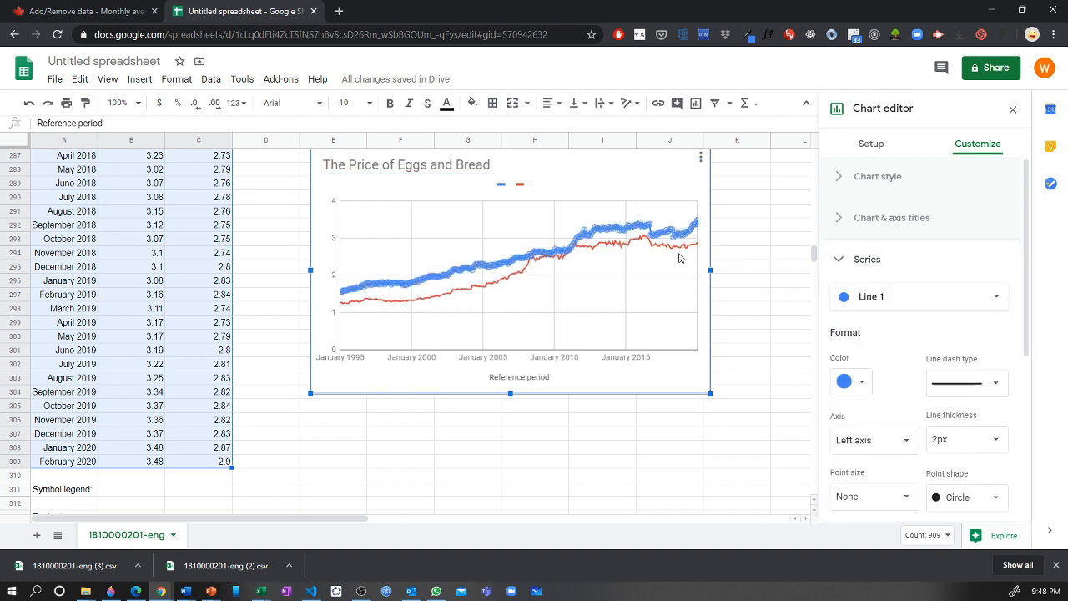
pyautogui.click(662, 251)
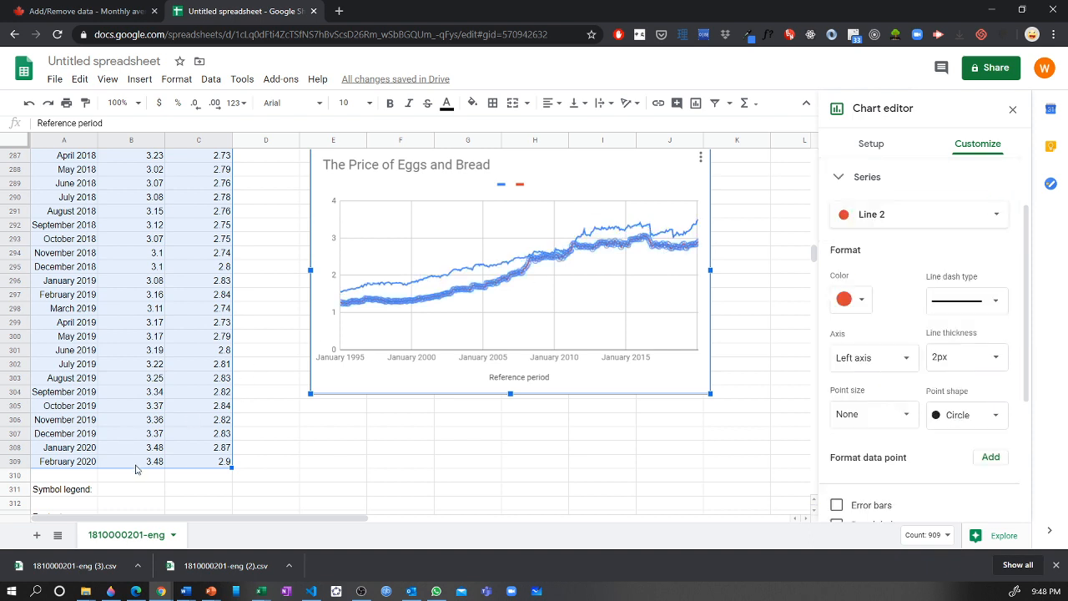
pyautogui.click(144, 463)
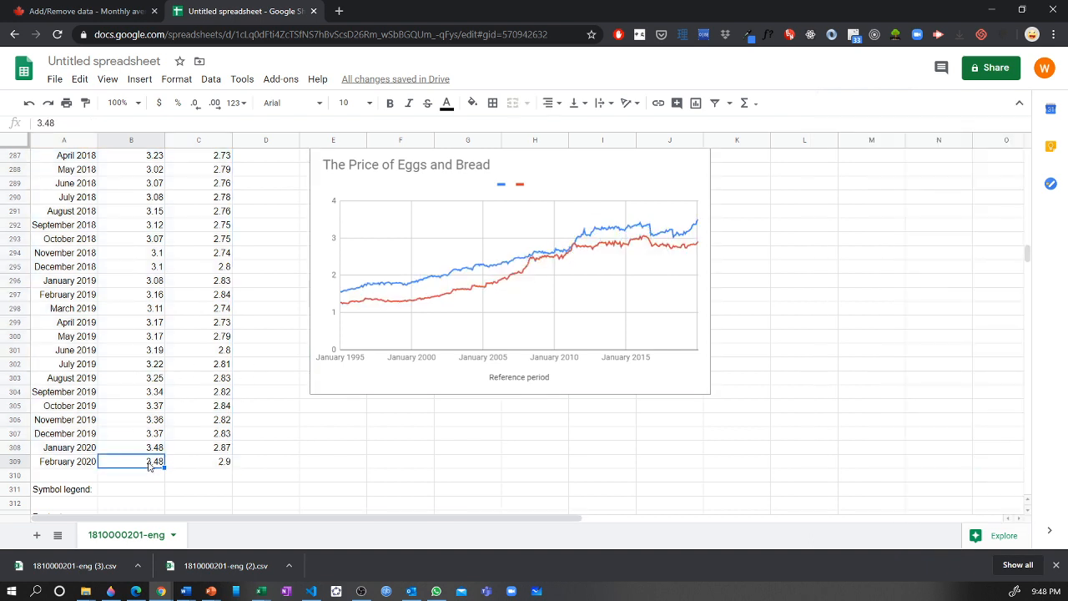
pyautogui.click(684, 251)
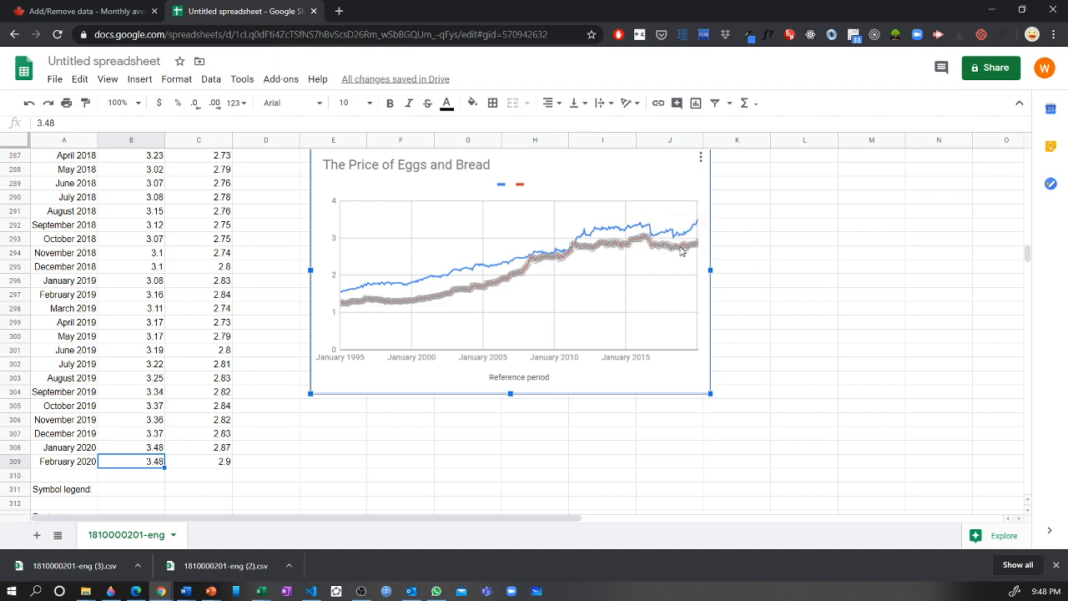
pyautogui.moveTo(684, 235)
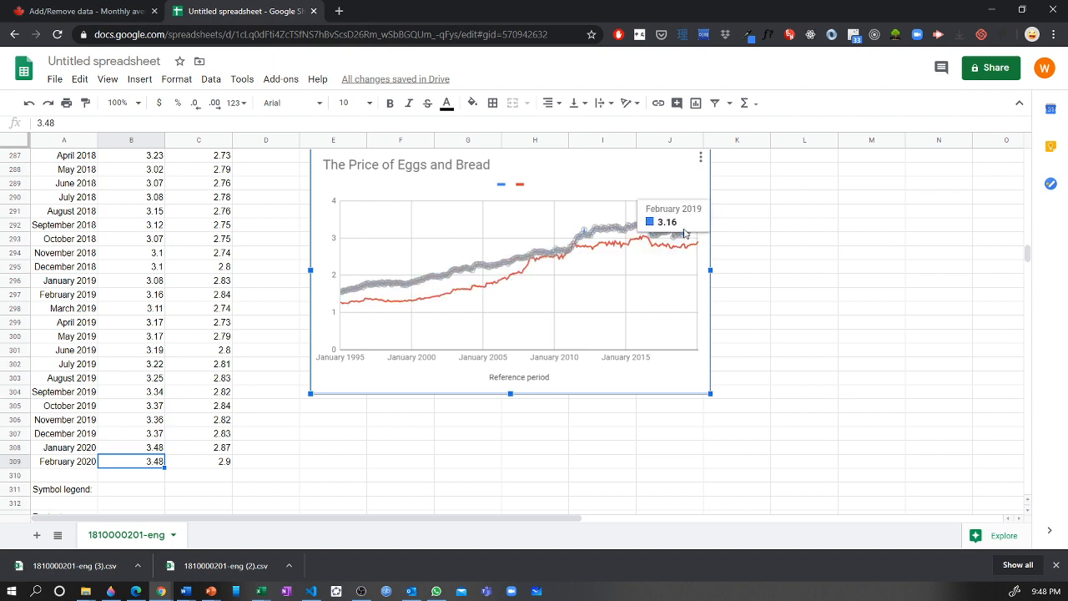
# - Move the chart up next to the price data, over columns D to J beginning around row 281
pyautogui.scroll(2, 500, 310)
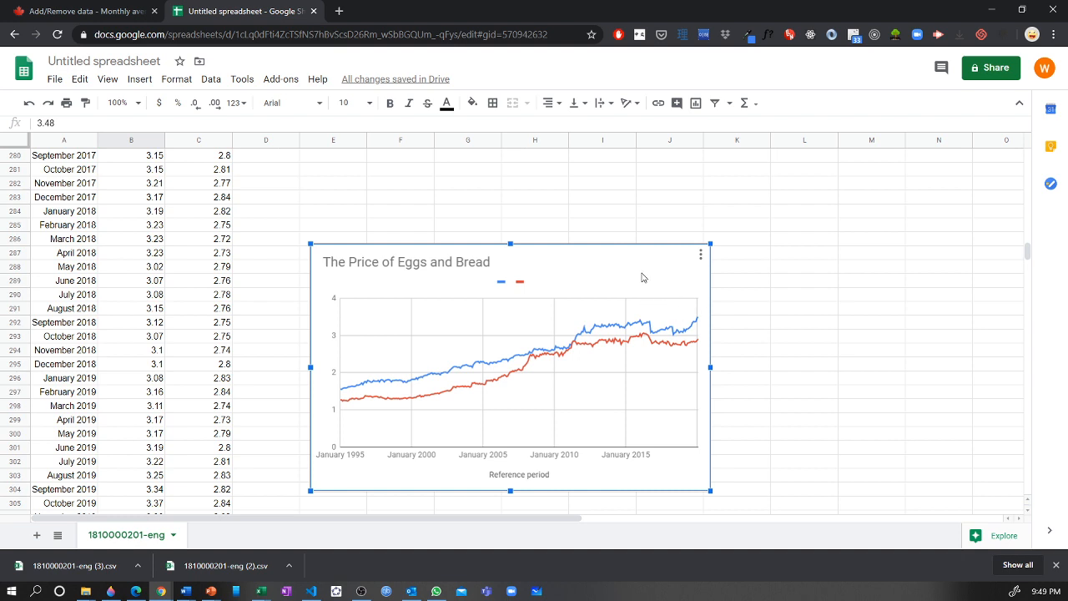
pyautogui.moveTo(729, 276); pyautogui.dragTo(664, 200)
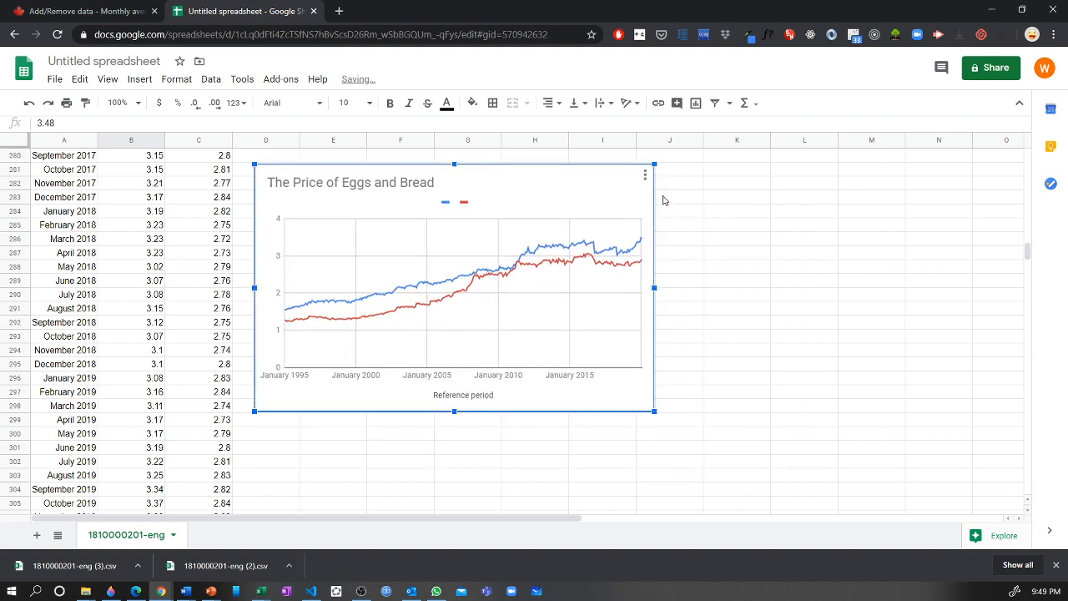